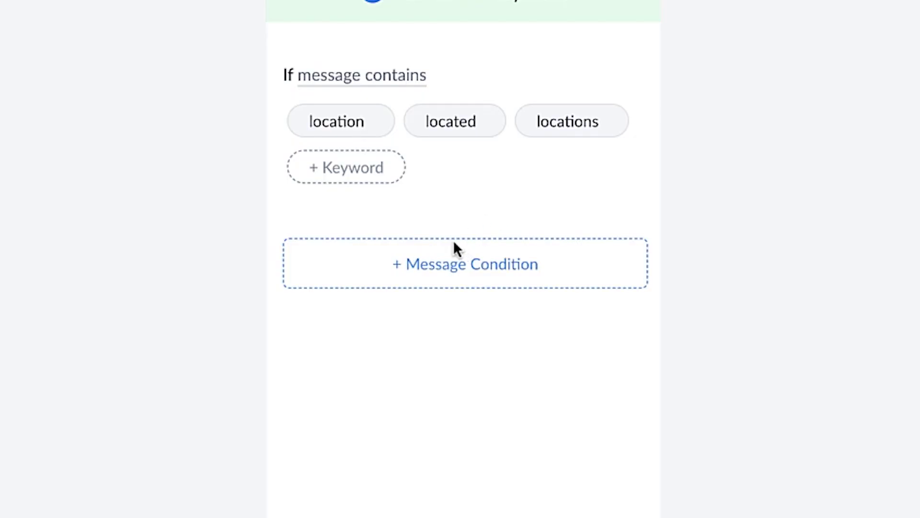
Step: Add a second message condition with the keywords California and Los Angeles
click(455, 247)
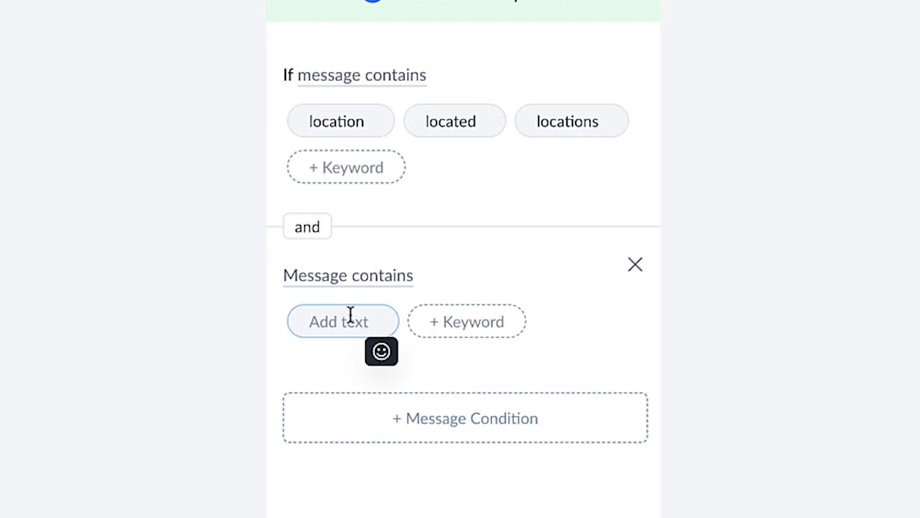
text(Calif)
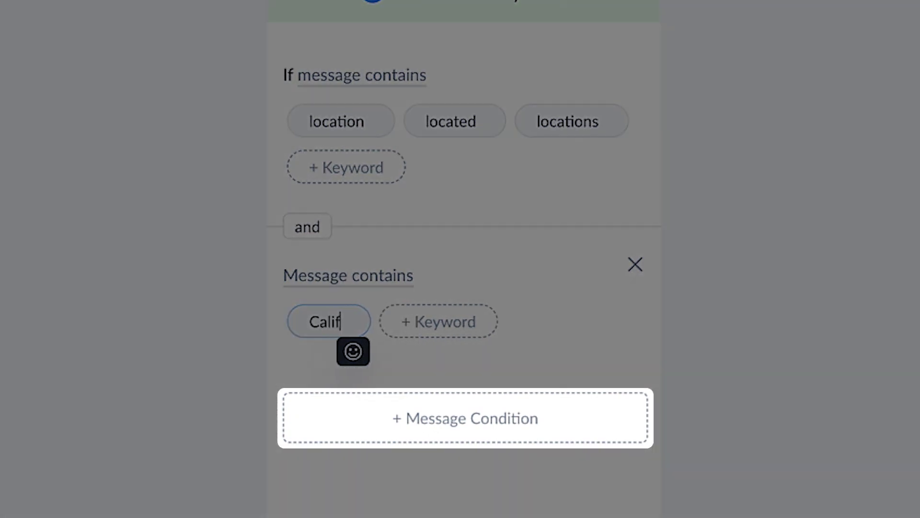
text(ornia)
key(Return)
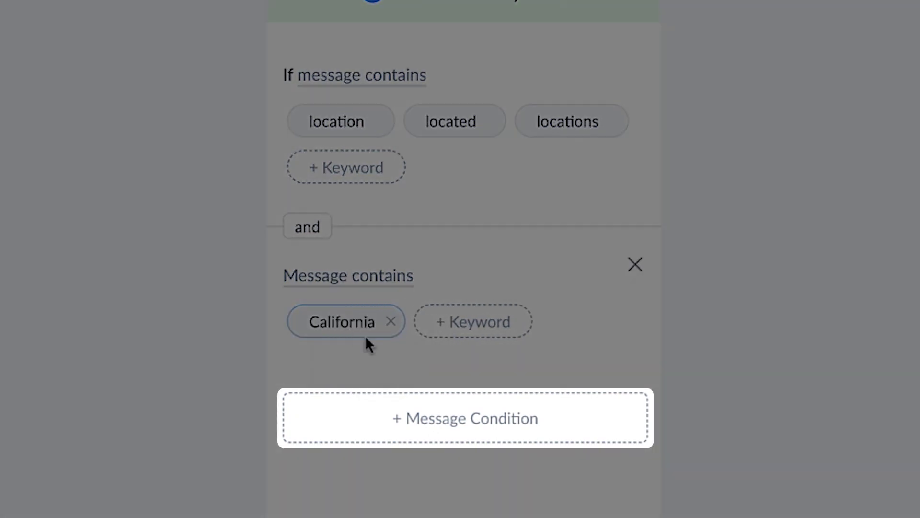
click(478, 328)
text(Los Angele)
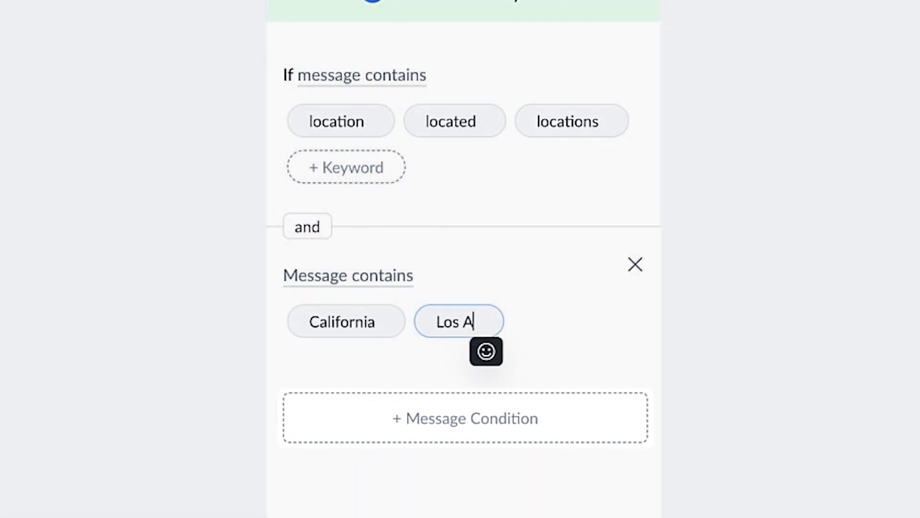
text(s)
key(Return)
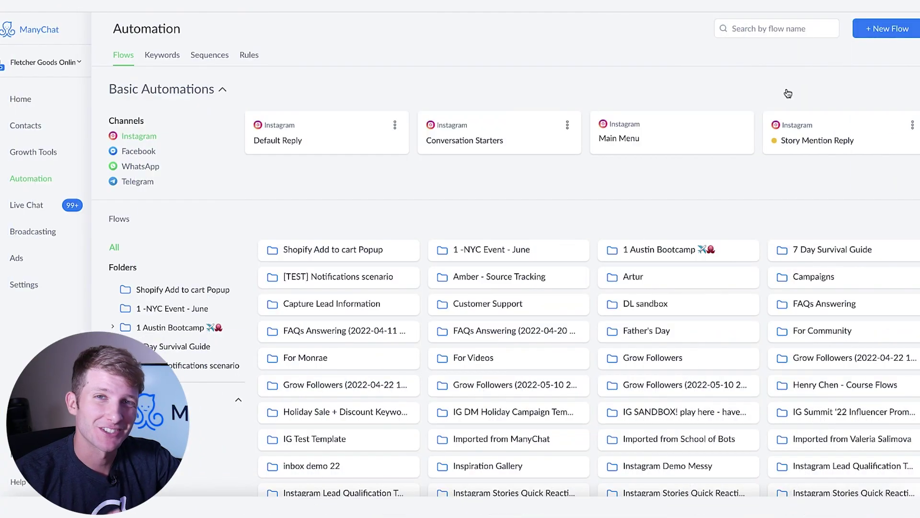
Step: Create a new flow named 'Keyword Conditions'
click(873, 30)
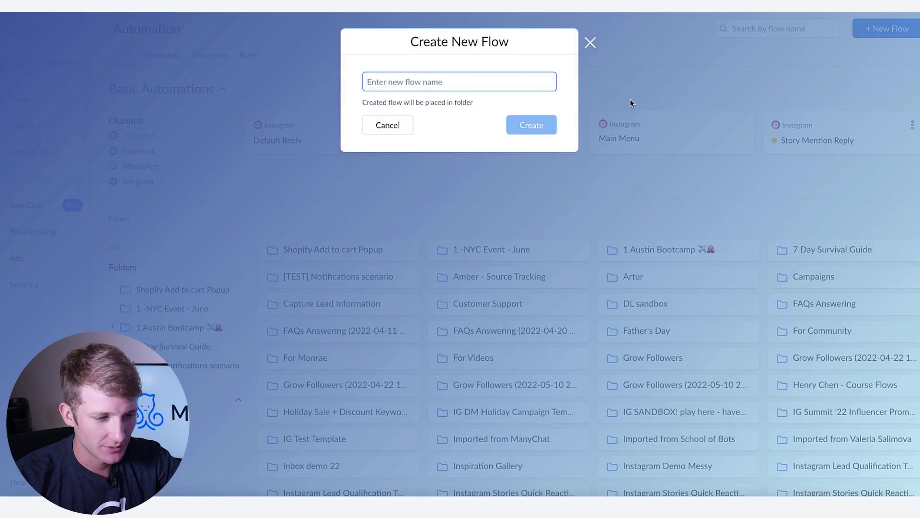
text(Keyword Co)
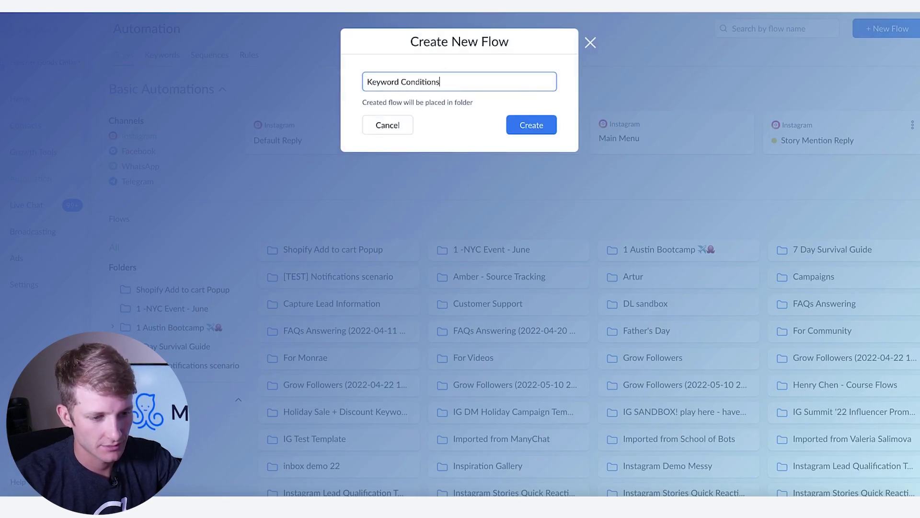
text(nditions)
click(542, 130)
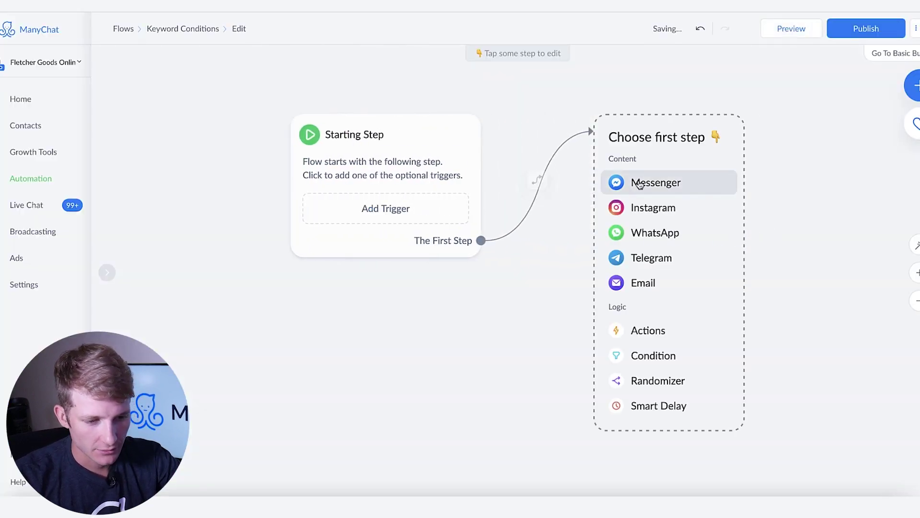
Step: Add a Facebook Keyword trigger to the flow's Starting Step
click(411, 208)
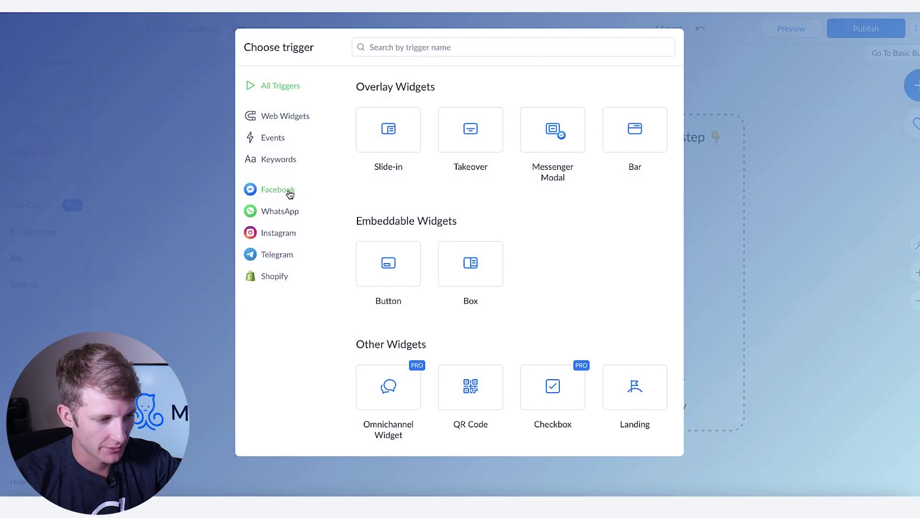
scroll(416, 242, down, 4)
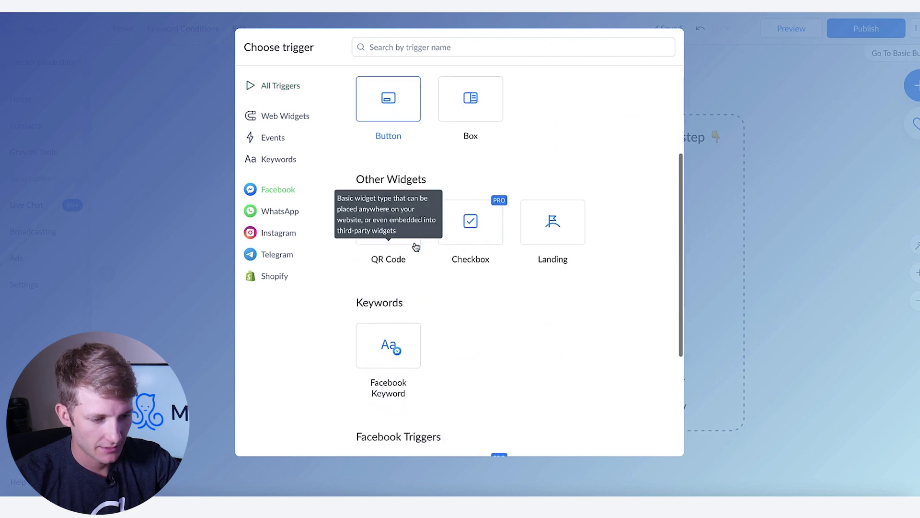
click(391, 343)
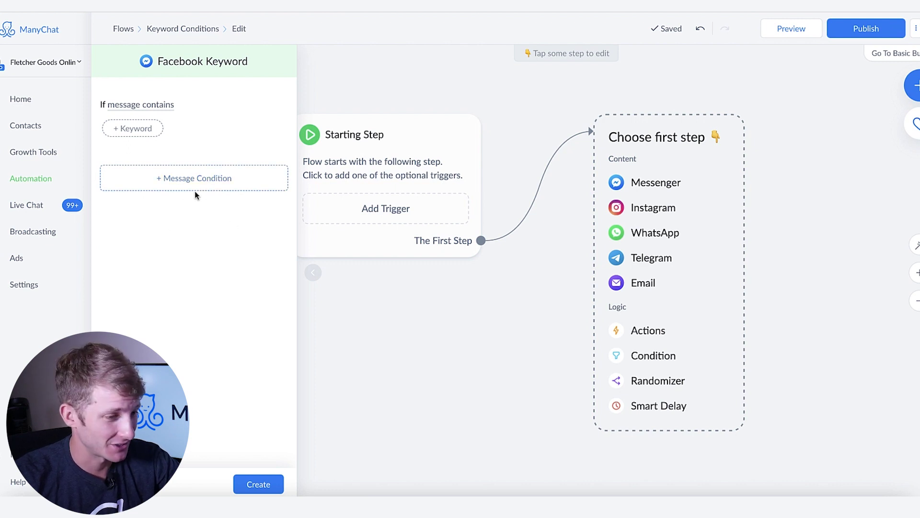
Step: Add the trigger keywords location, located and locations
click(128, 128)
text(location)
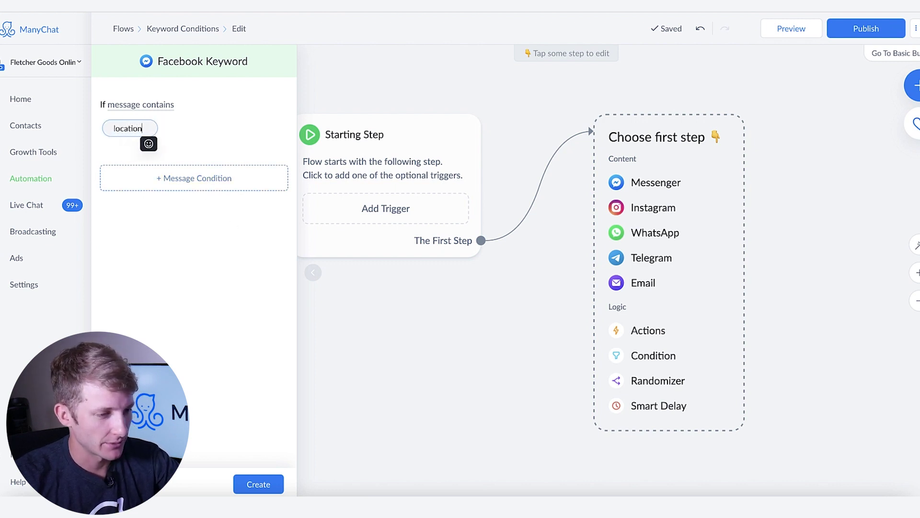
key(Return)
click(190, 128)
text(l)
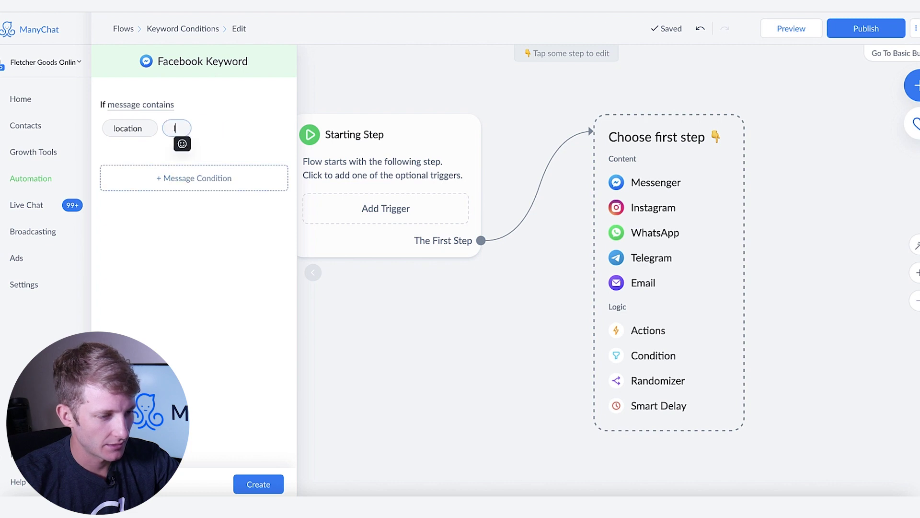
text(ocated)
key(Return)
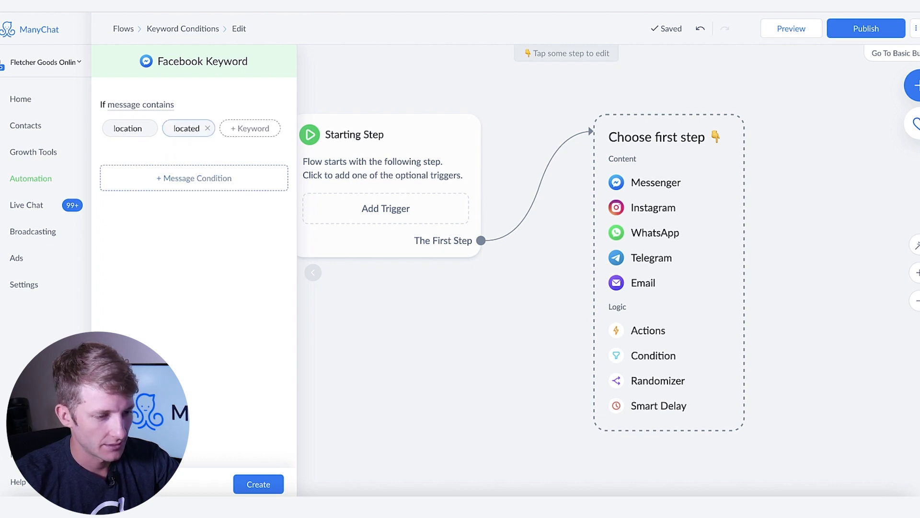
click(245, 128)
text(locations)
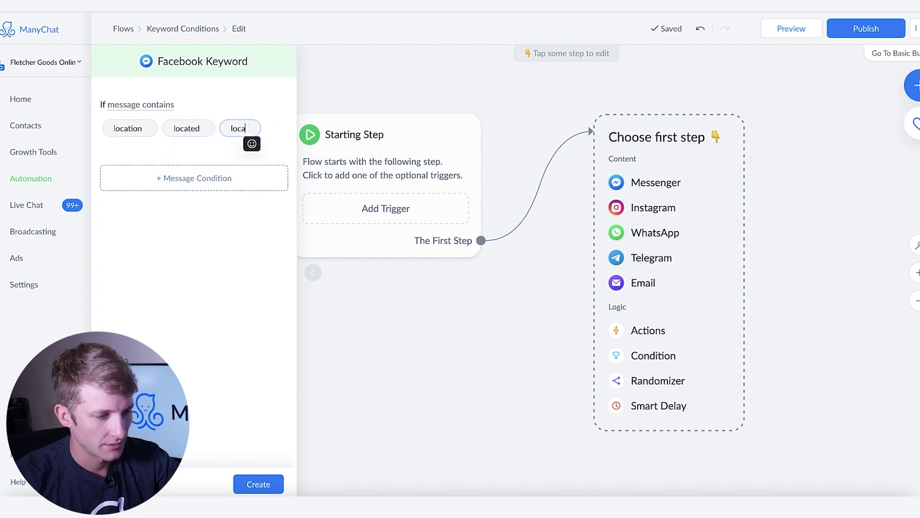
key(Return)
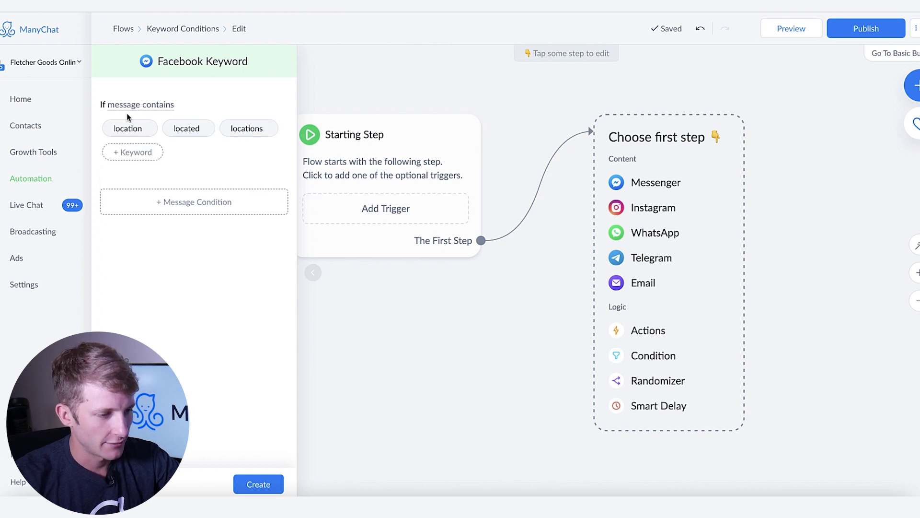
Step: Add a second condition with California and Los Angeles, then attach a Facebook Send Message step
click(185, 201)
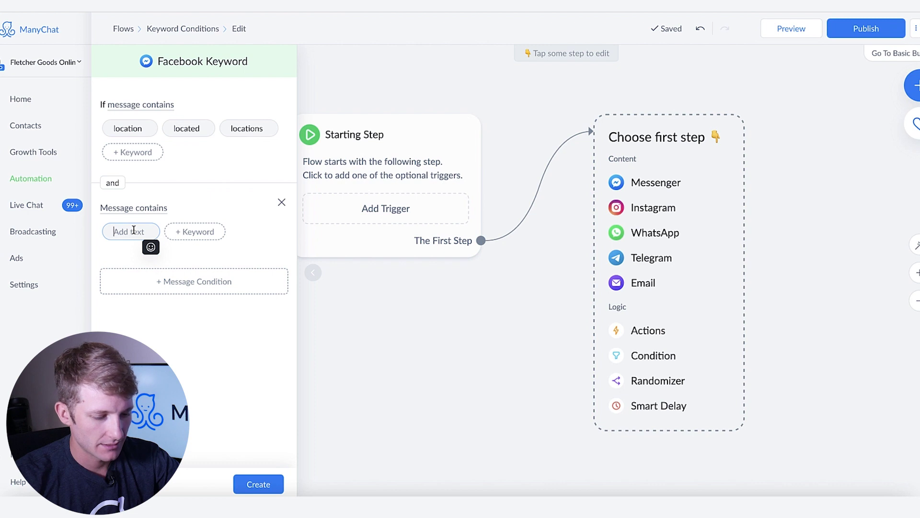
text(California)
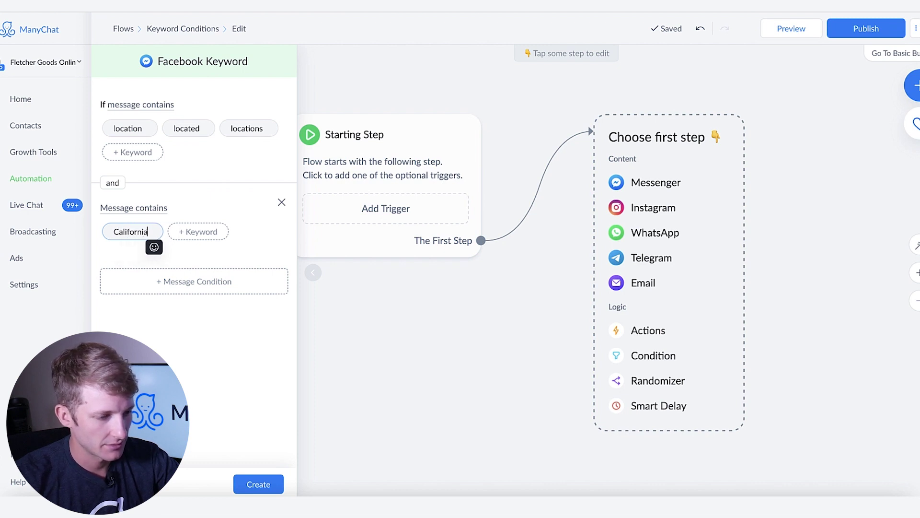
key(Return)
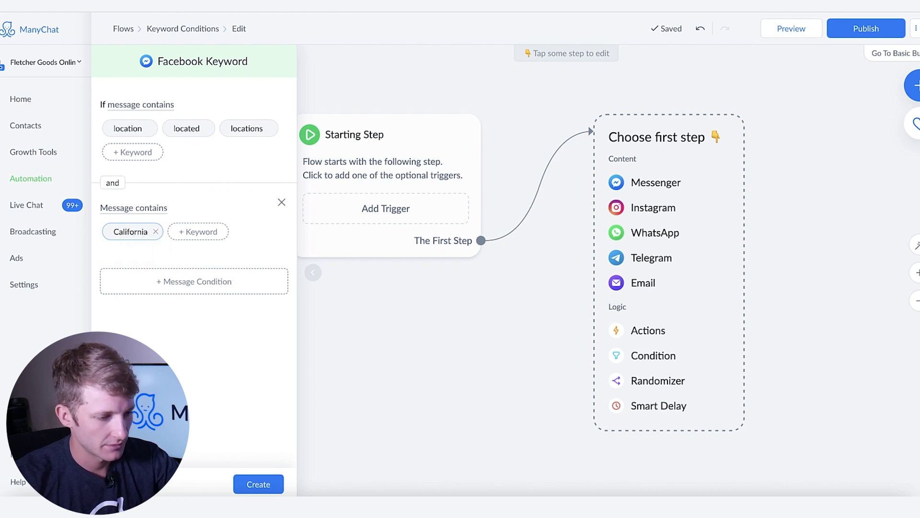
click(202, 232)
text(Los Angele)
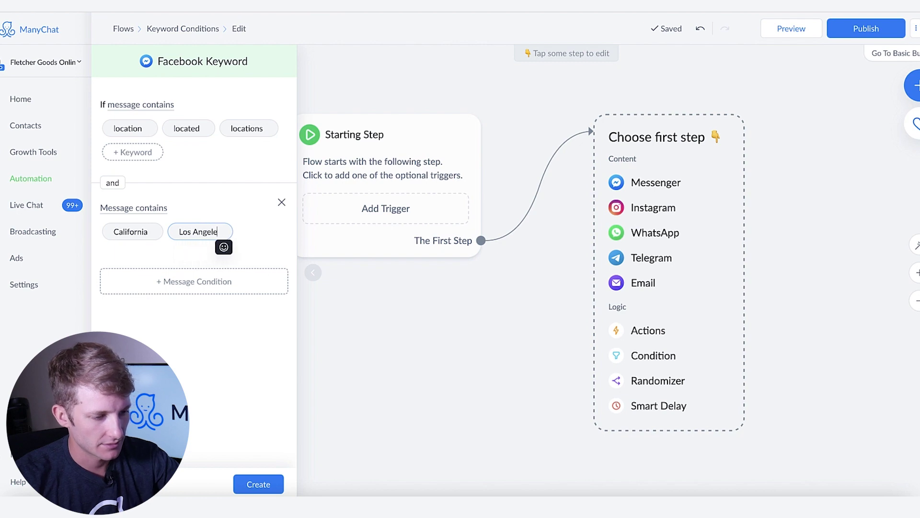
text(s)
key(Return)
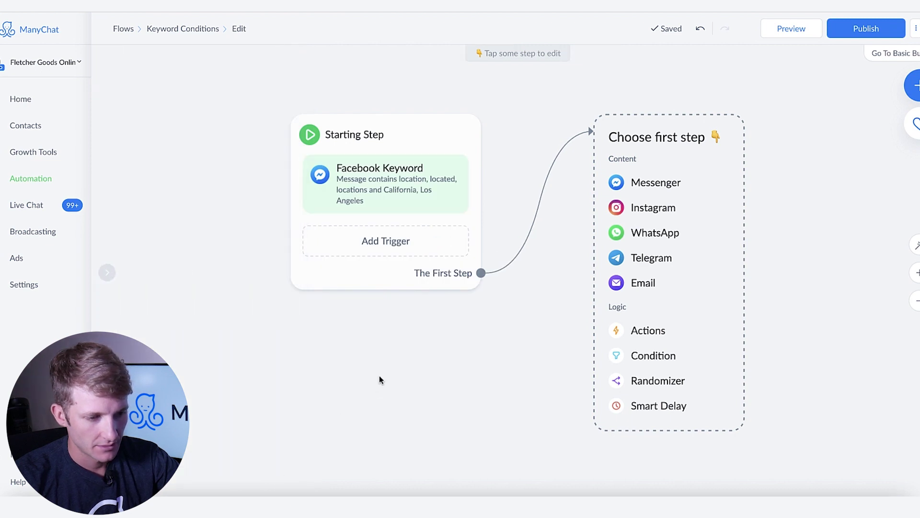
click(643, 183)
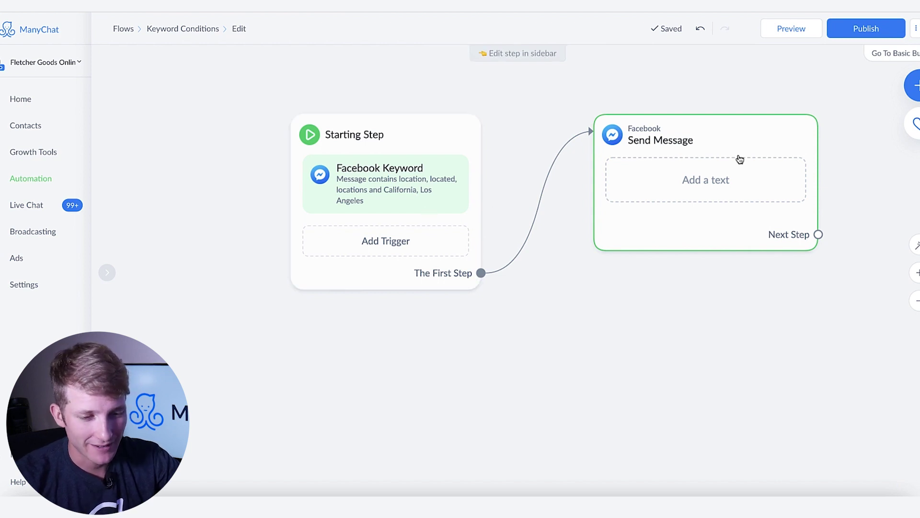
Step: Write the Send Message text 'Hey there! Our California store is located at this address.'
click(731, 179)
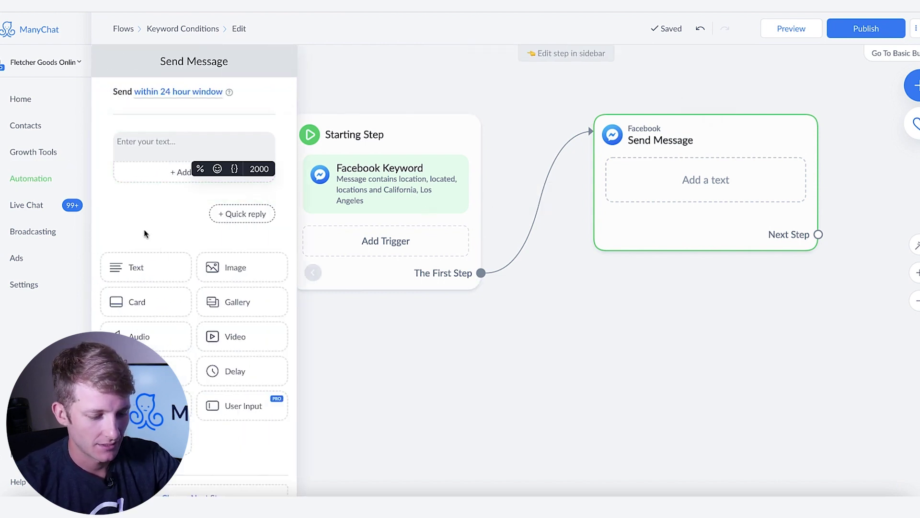
text(Hey t)
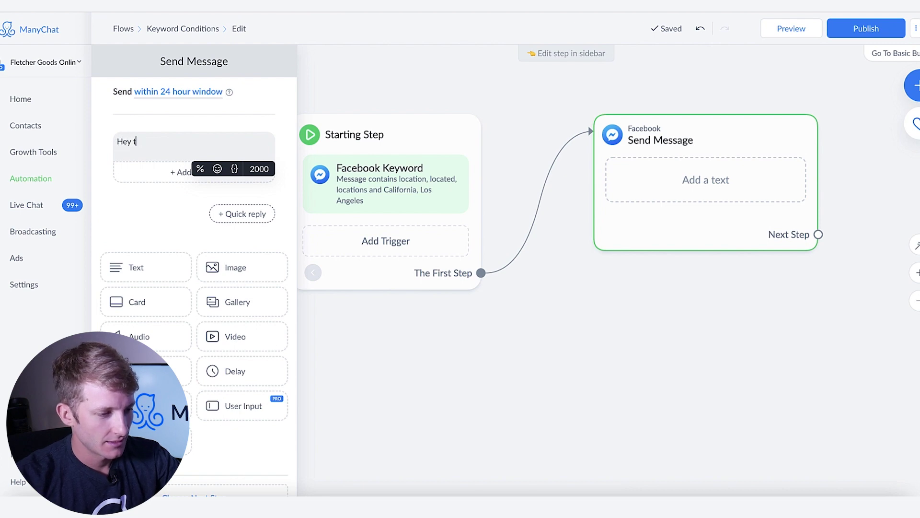
text(here! Our Ca)
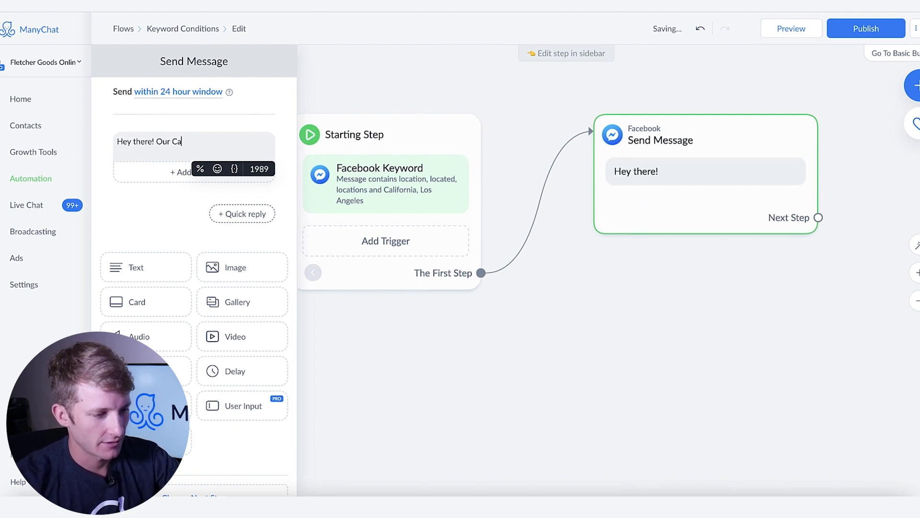
text(lifon)
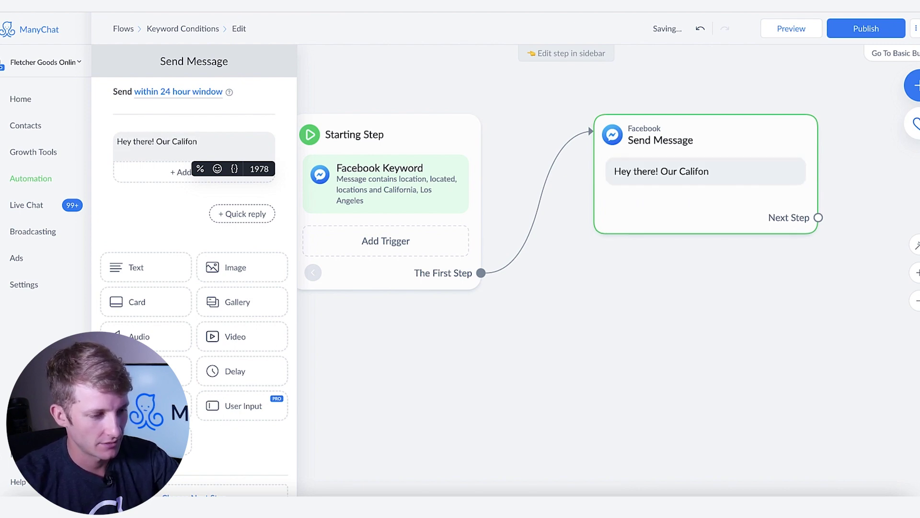
key(BackSpace)
text(rnia store is locat)
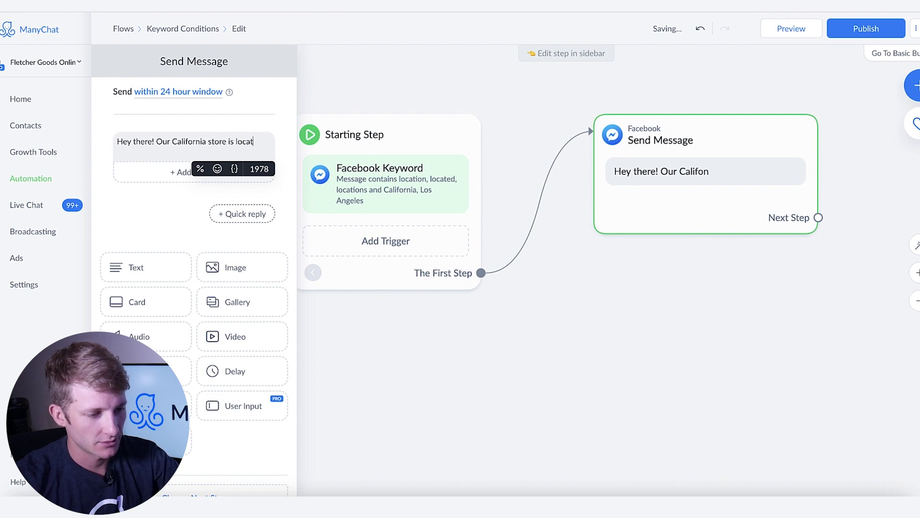
text(ed at this ad)
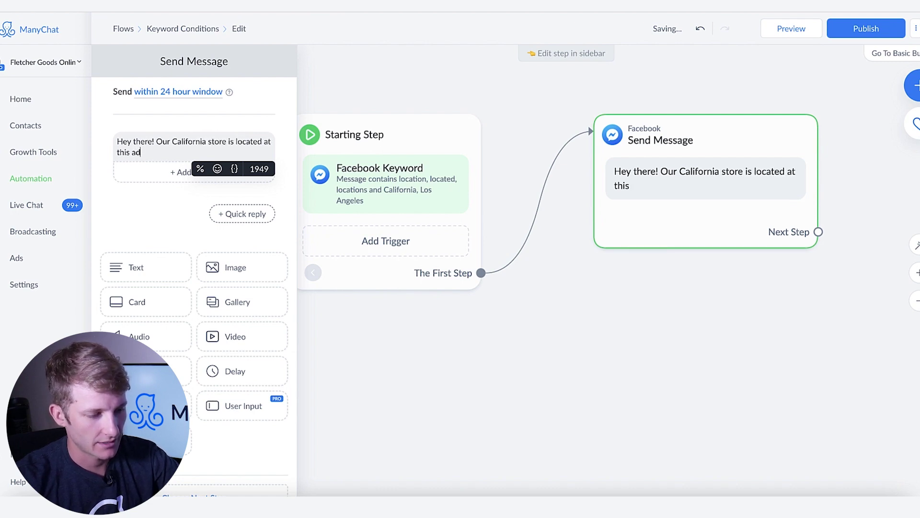
text(dress.)
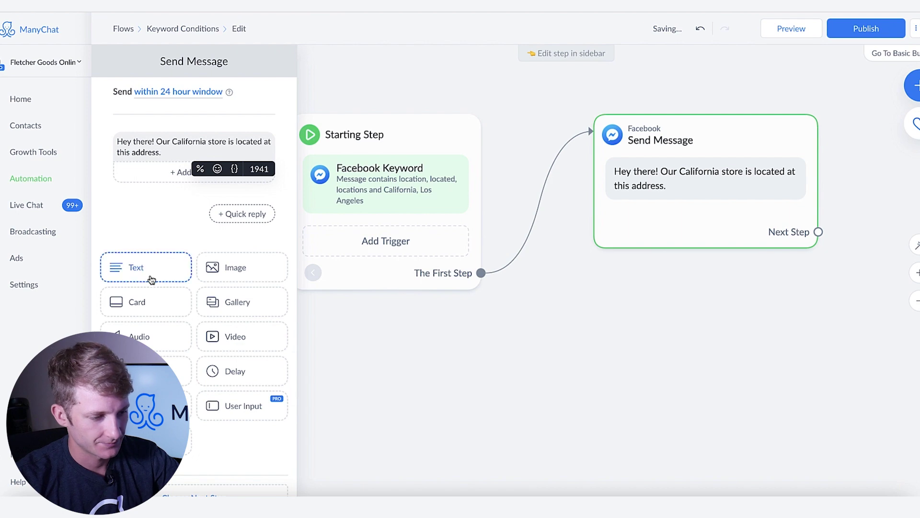
click(459, 287)
click(703, 332)
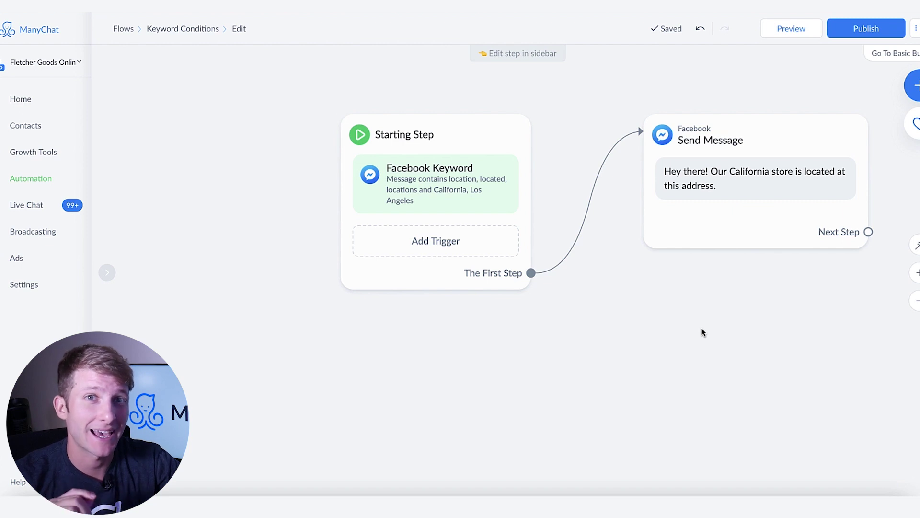
Step: Swap California and Los Angeles for New York and NYC, closing without saving
click(474, 202)
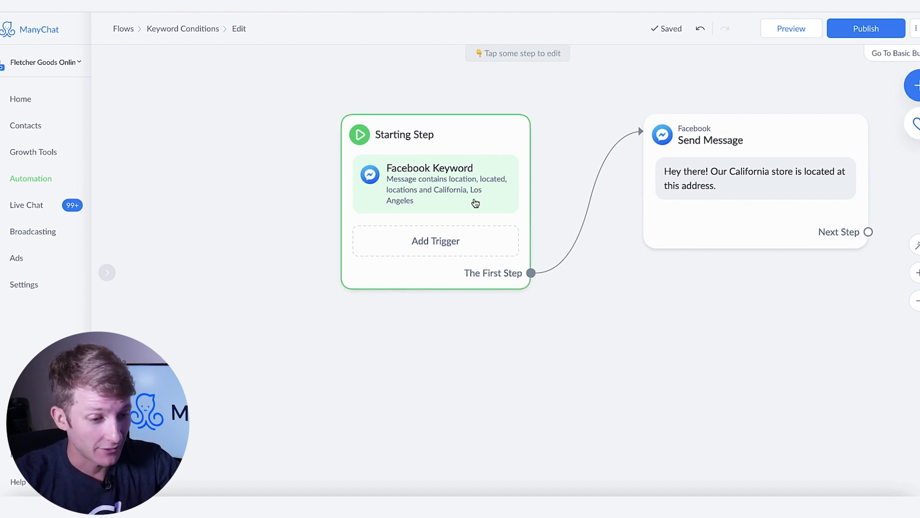
click(234, 185)
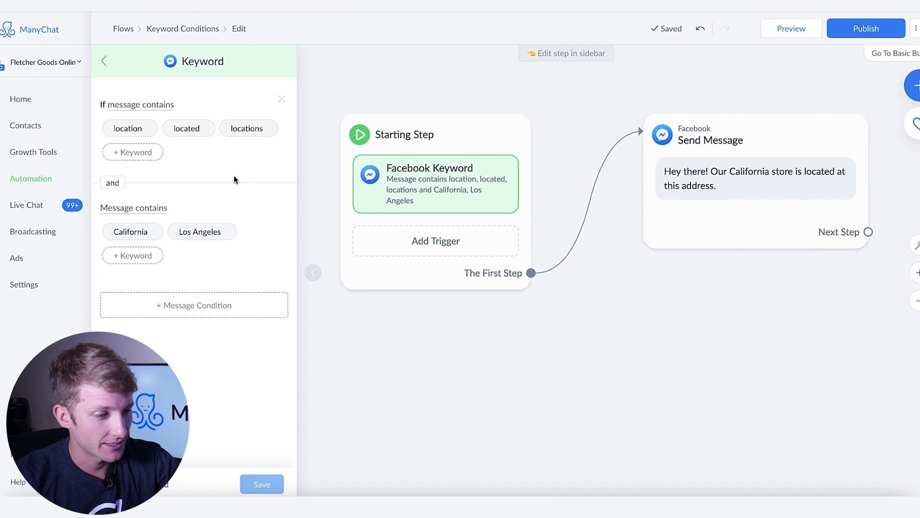
click(157, 232)
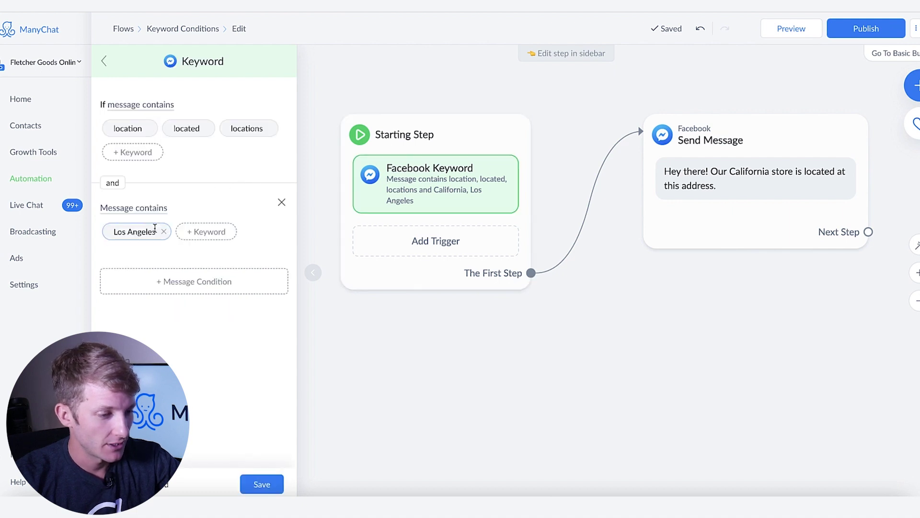
click(192, 232)
text(New York)
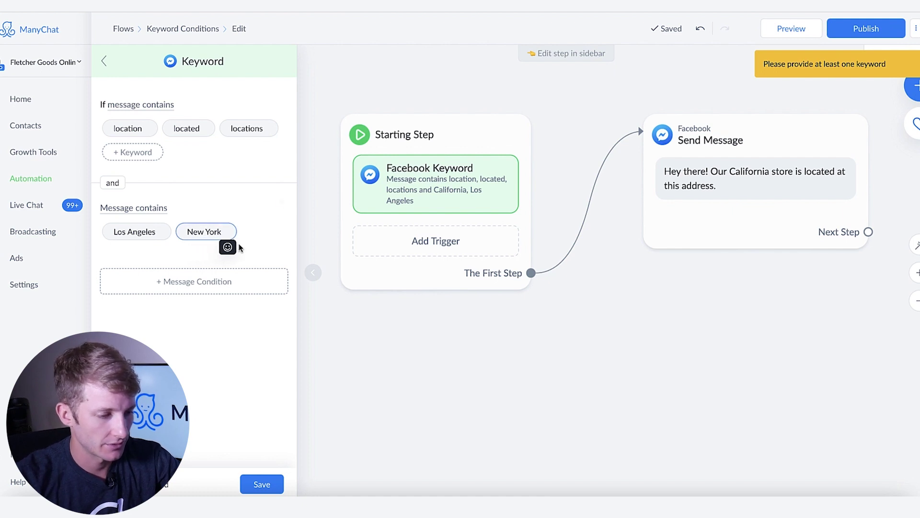
key(Return)
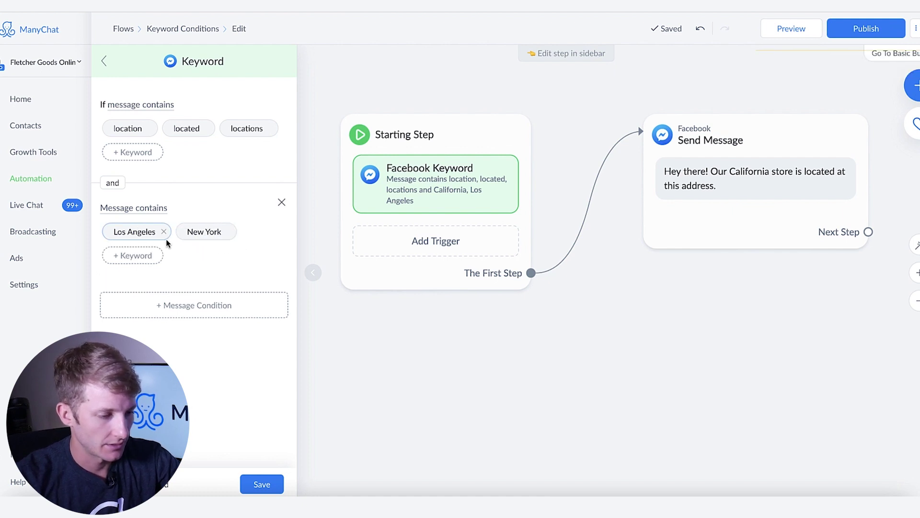
click(165, 234)
click(194, 231)
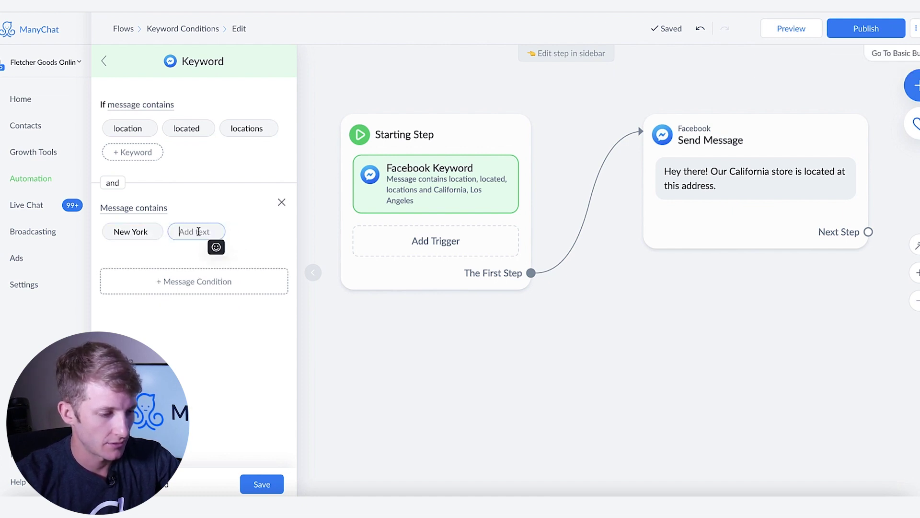
text(NYC)
key(Return)
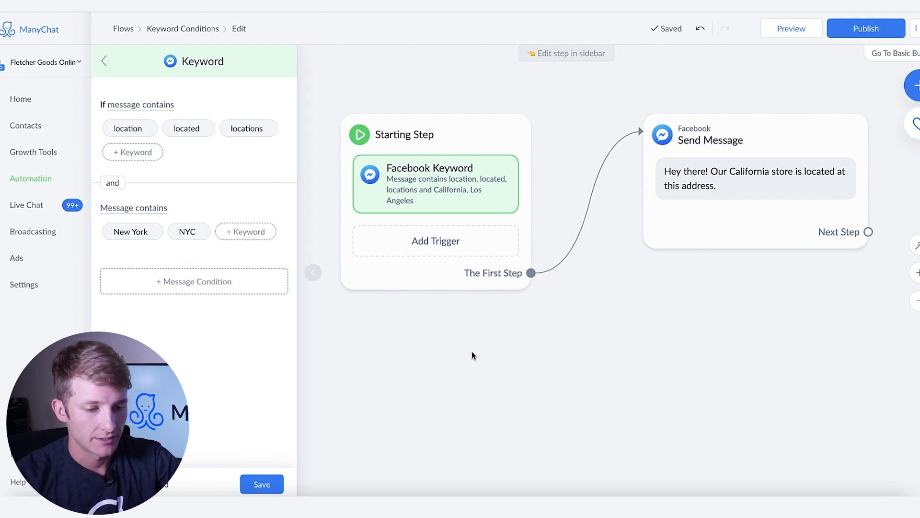
click(471, 351)
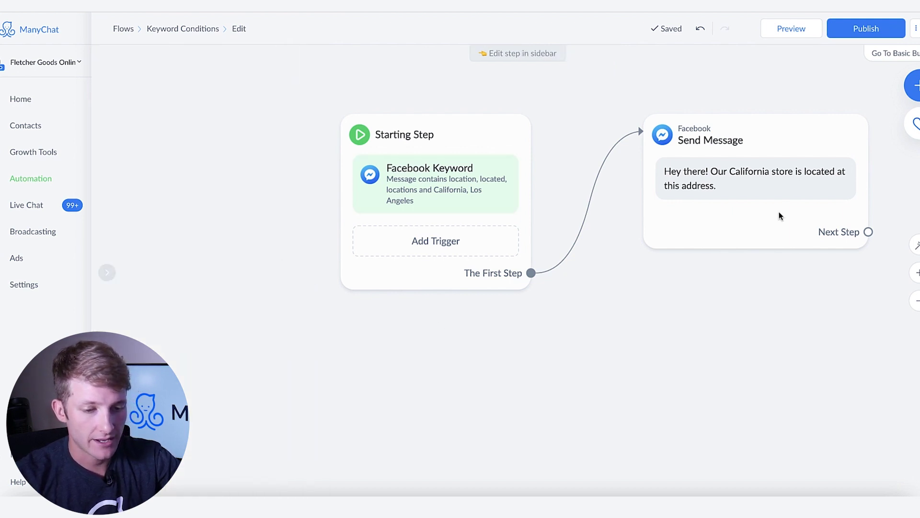
Step: Replace California and Los Angeles with NYC and New York again and save the trigger
click(512, 192)
click(201, 164)
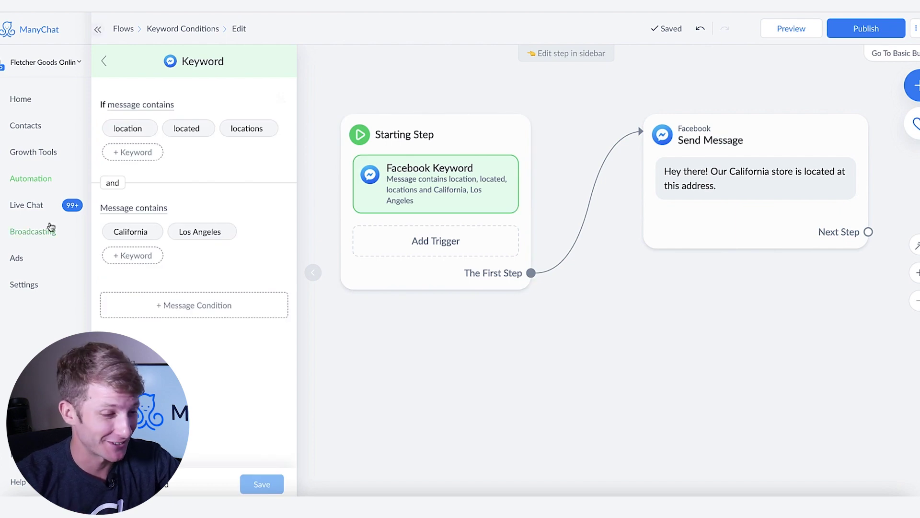
click(156, 233)
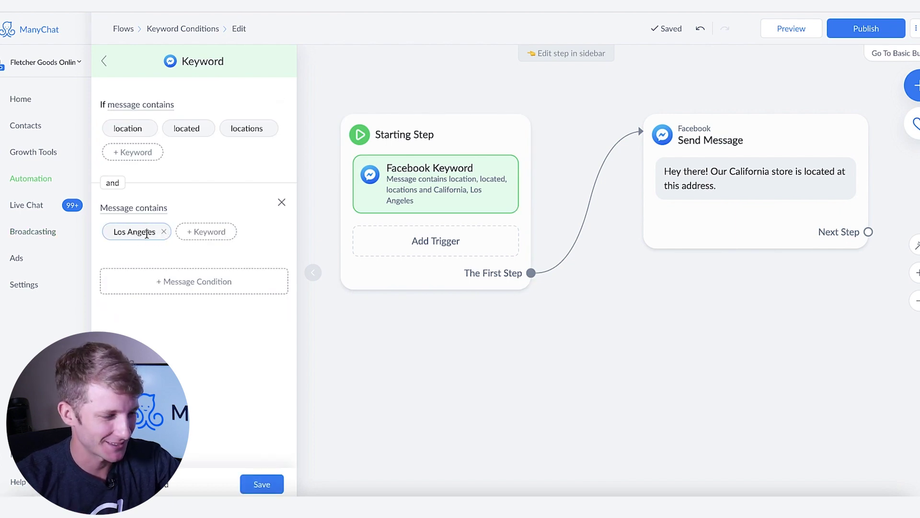
click(206, 232)
text(NYC)
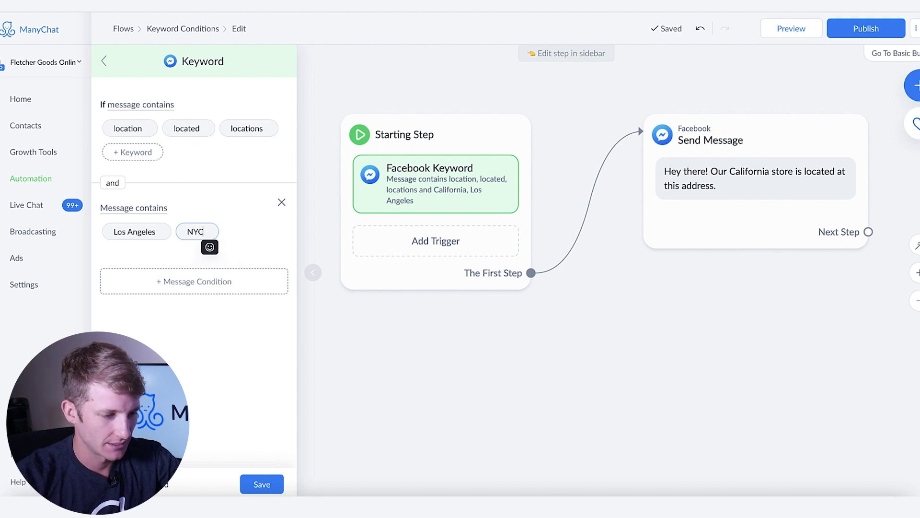
key(Return)
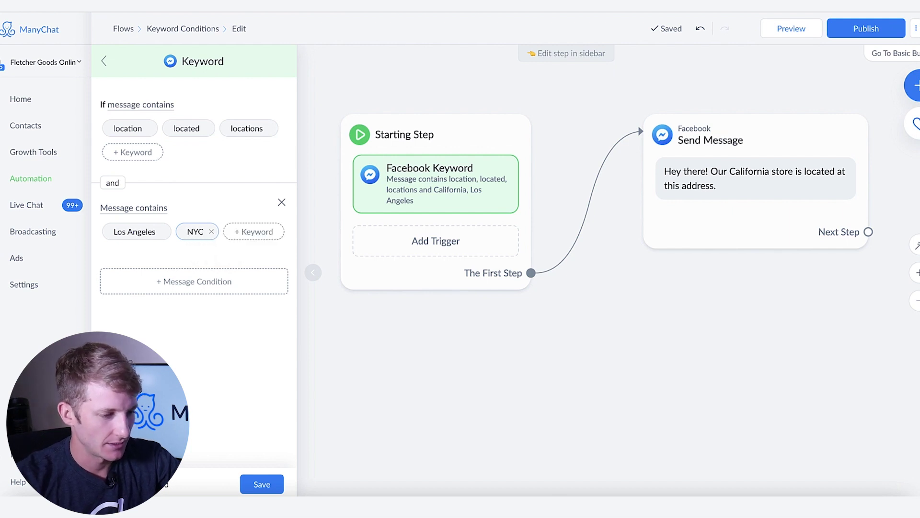
click(165, 232)
click(185, 232)
text(New)
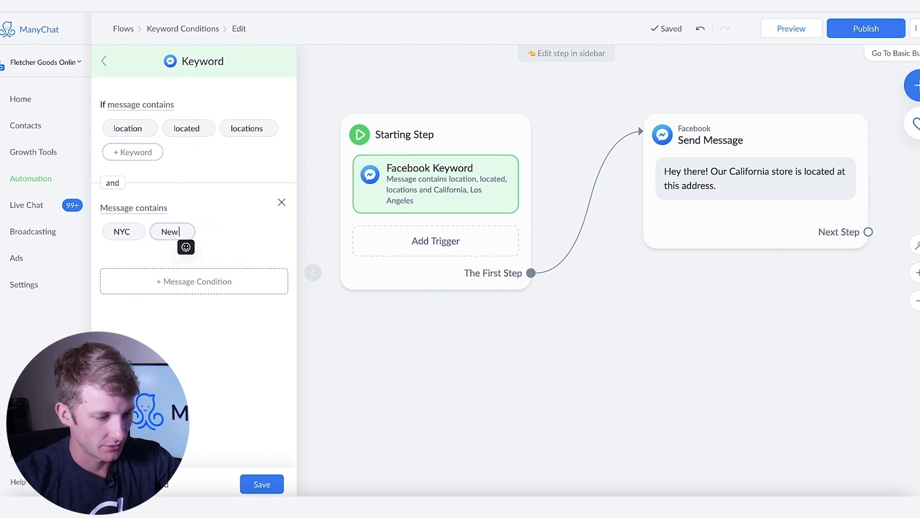
text( York)
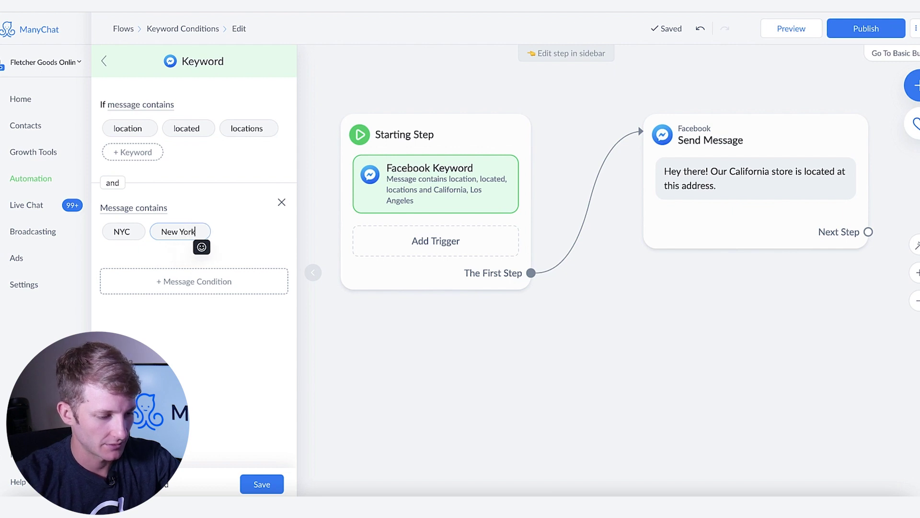
key(Return)
click(258, 484)
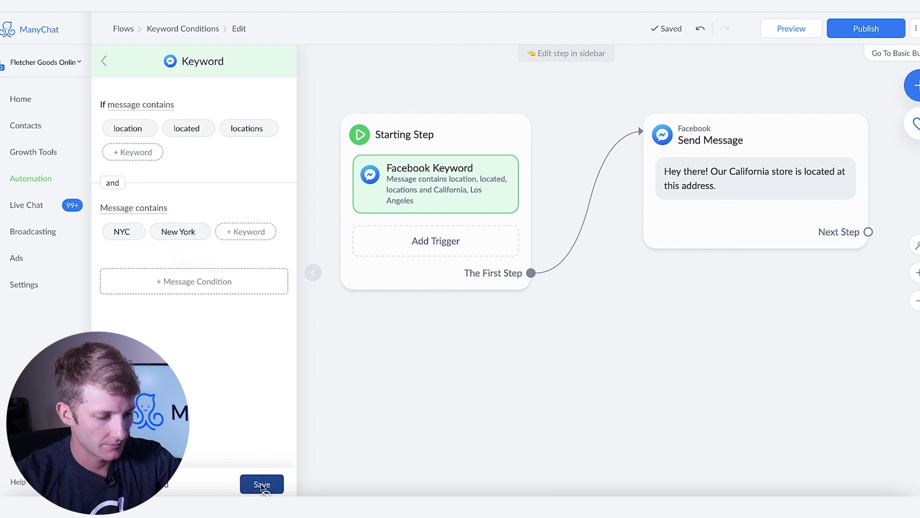
click(465, 374)
Step: Change 'California store' to 'New York store' in the reply and close the message editor
click(729, 187)
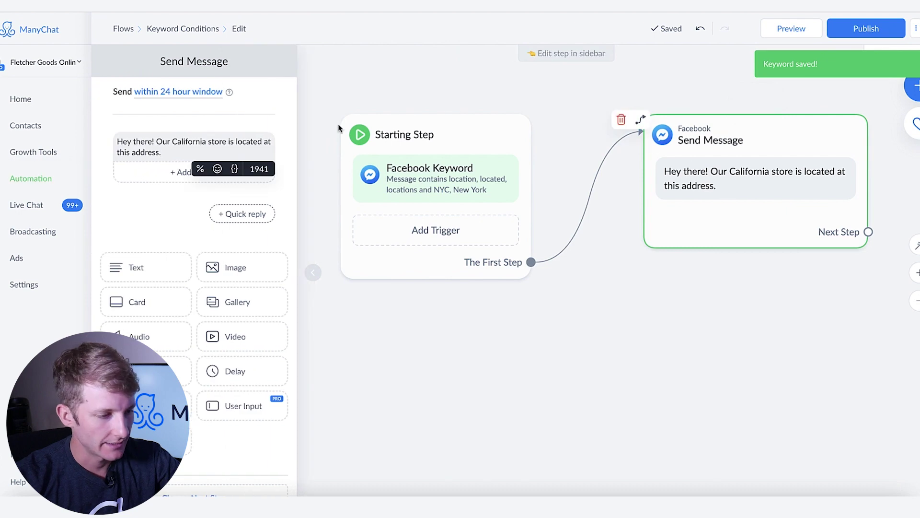
click(181, 145)
drag(173, 143, 218, 144)
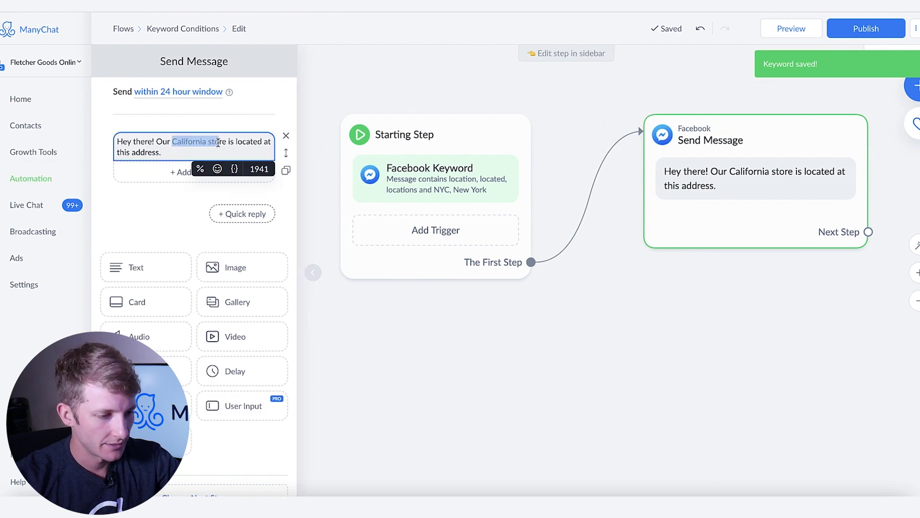
text(New York )
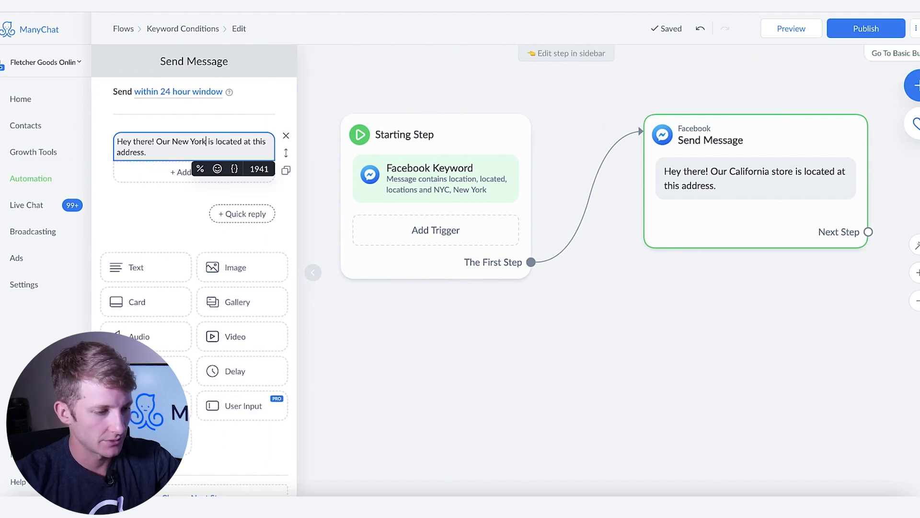
text(store)
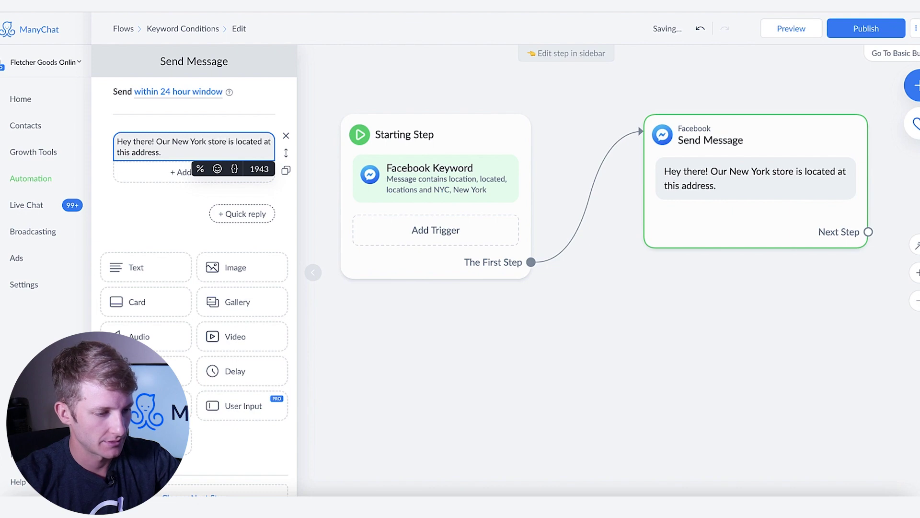
click(247, 189)
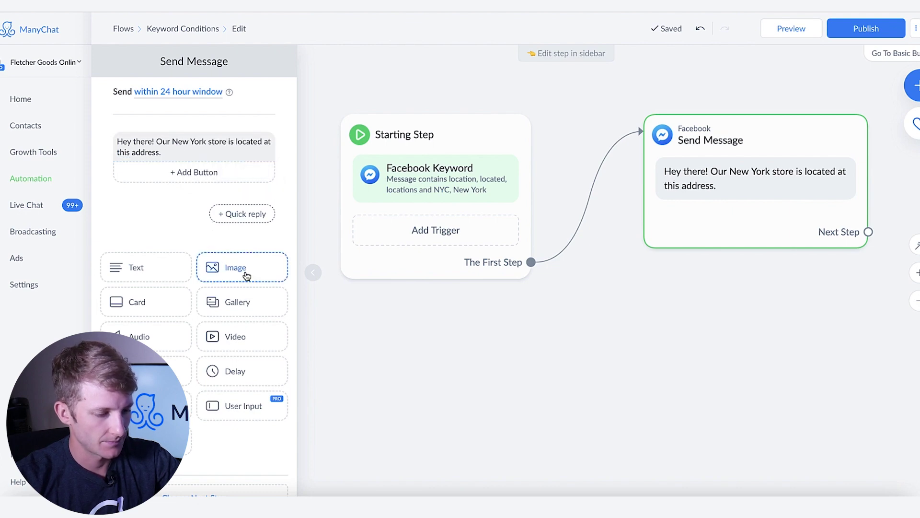
click(345, 343)
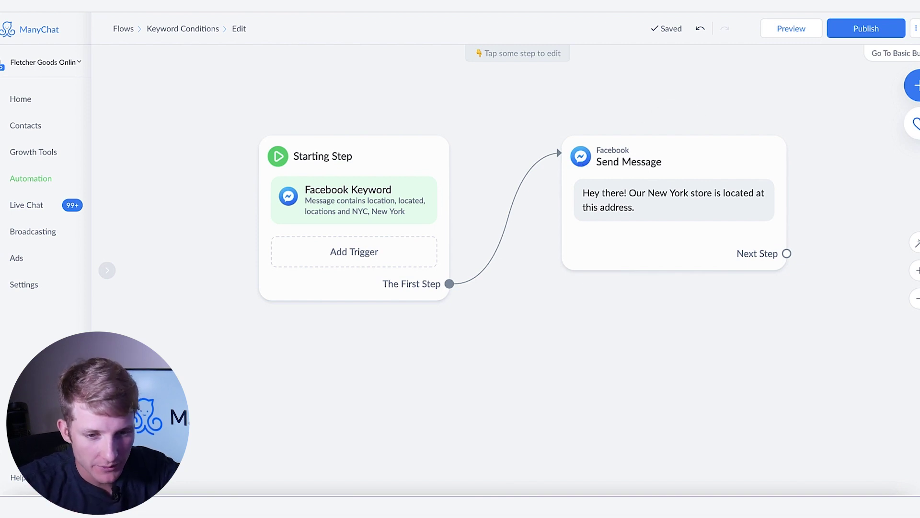
Step: Publish the Keyword Conditions flow, duplicate it, and open 'Keyword Conditions copy' from Flows
click(866, 28)
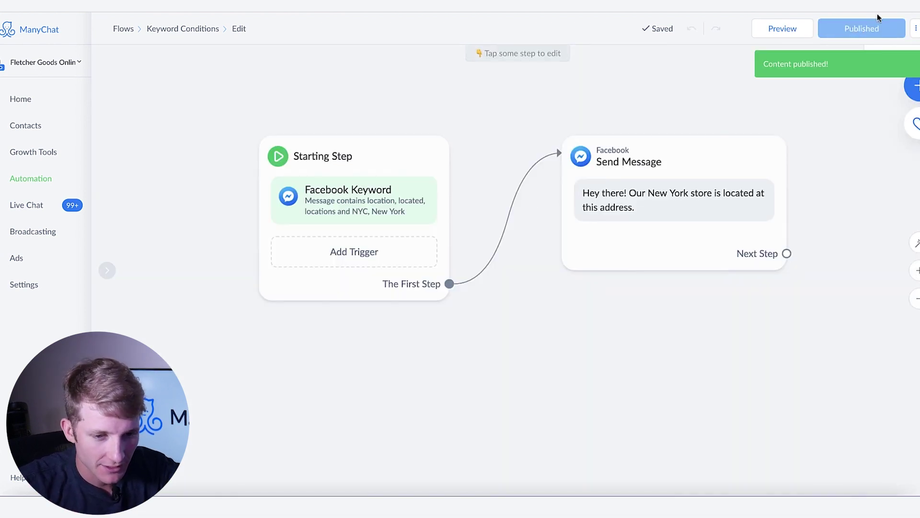
click(914, 32)
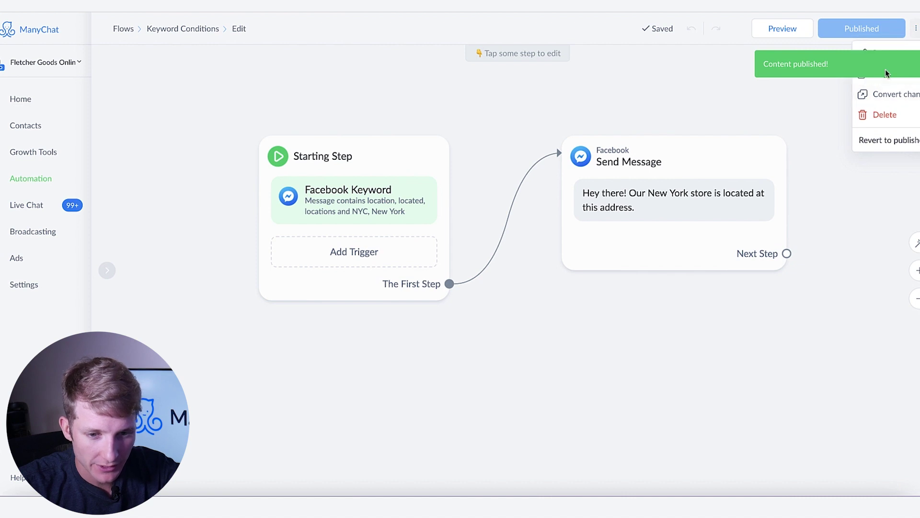
click(865, 73)
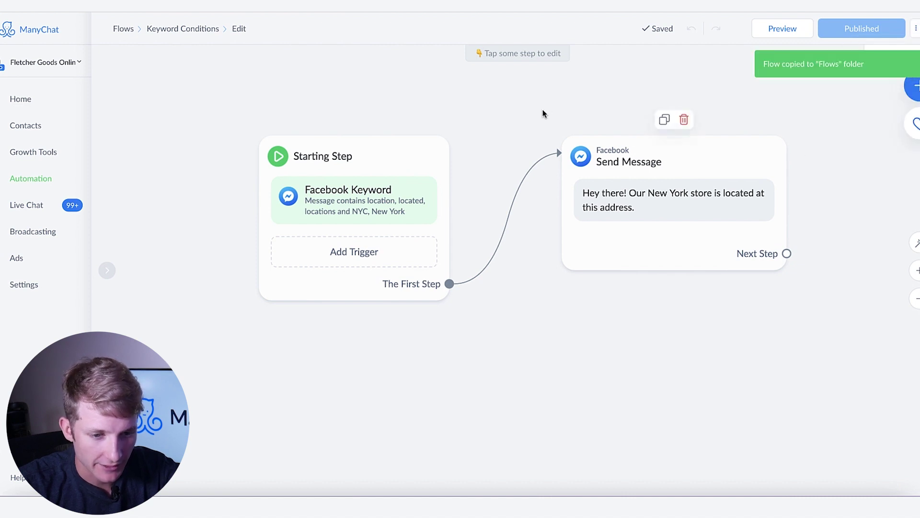
click(125, 32)
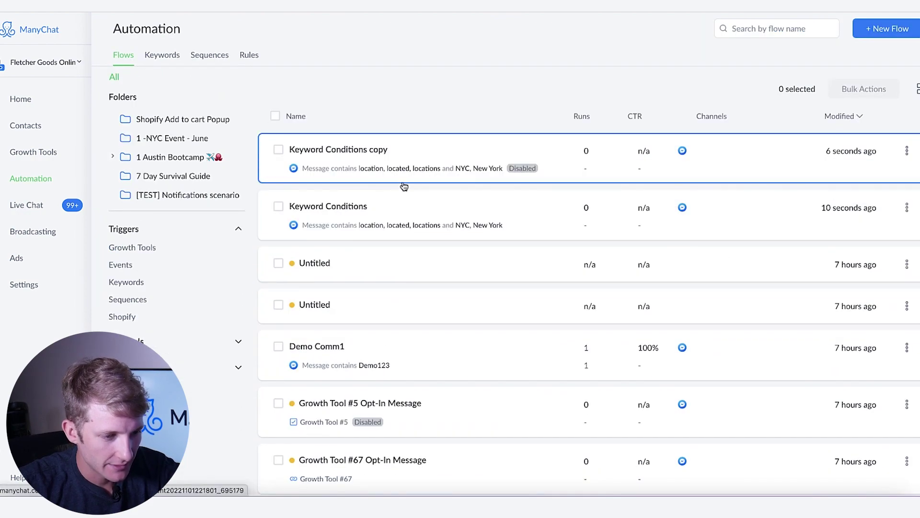
click(434, 154)
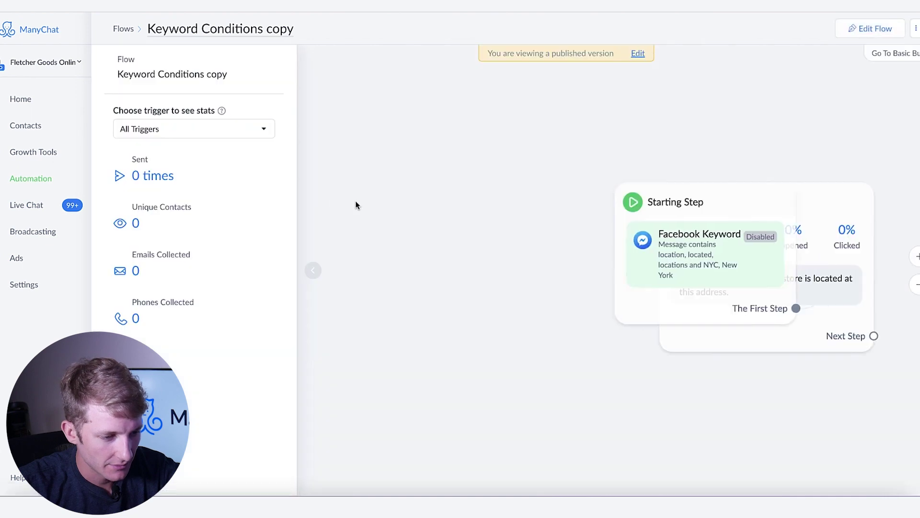
Step: Switch on the copy's Facebook Keyword trigger and open it for editing
click(435, 279)
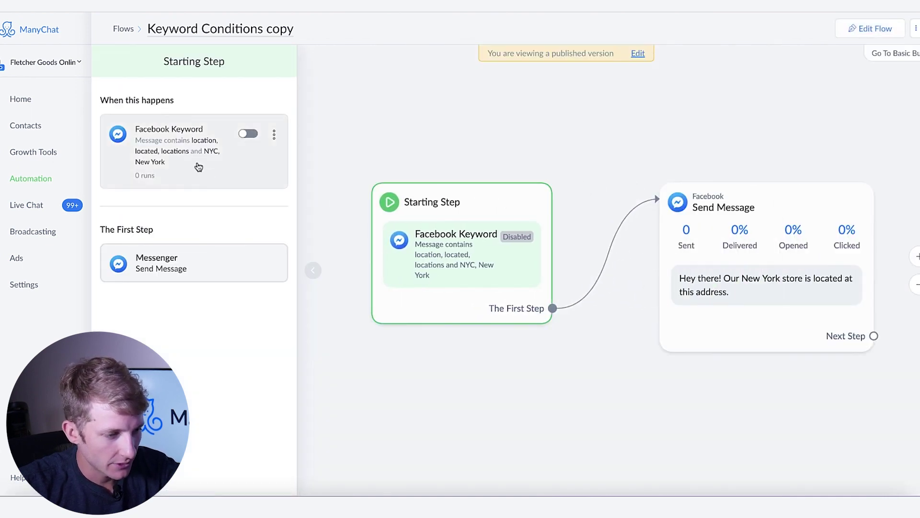
click(248, 133)
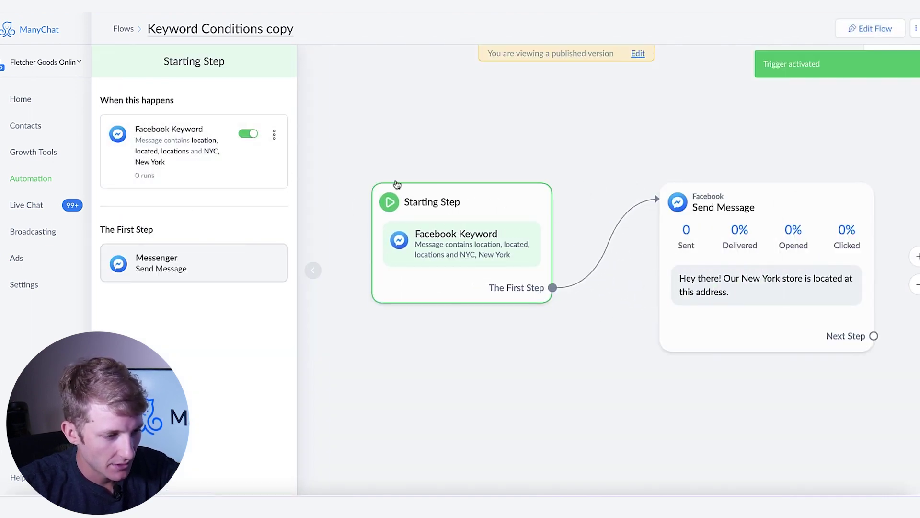
click(172, 178)
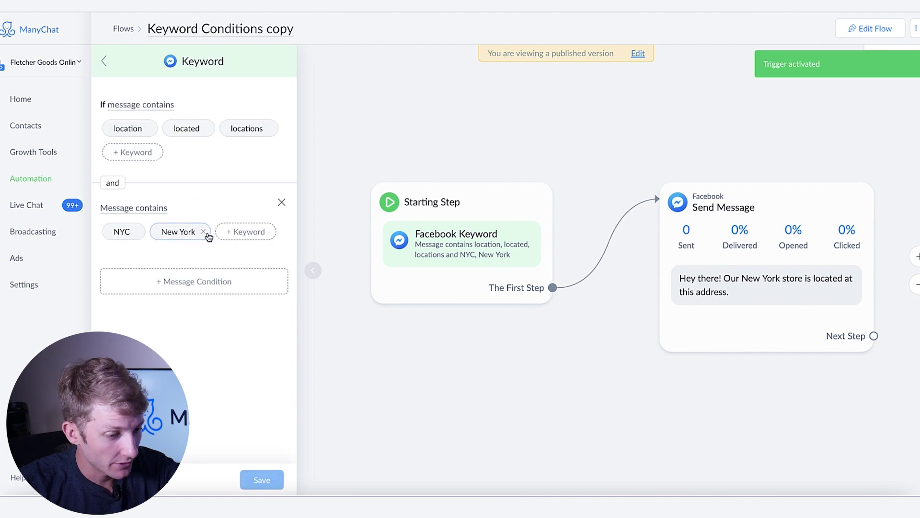
Step: Replace New York and NYC in the second condition with California and Los Angeles
click(206, 233)
click(181, 232)
text(cali)
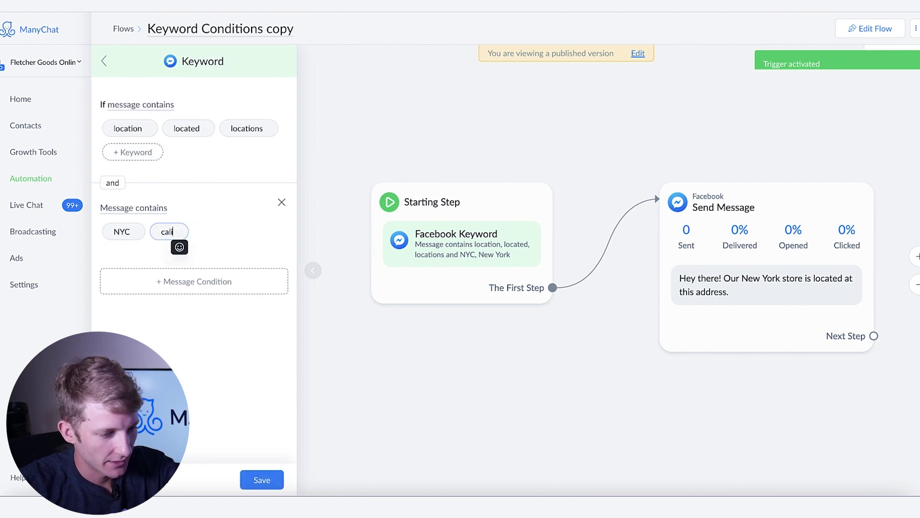
key(BackSpace)
key(BackSpace)
key(BackSpace)
key(BackSpace)
text(Calif)
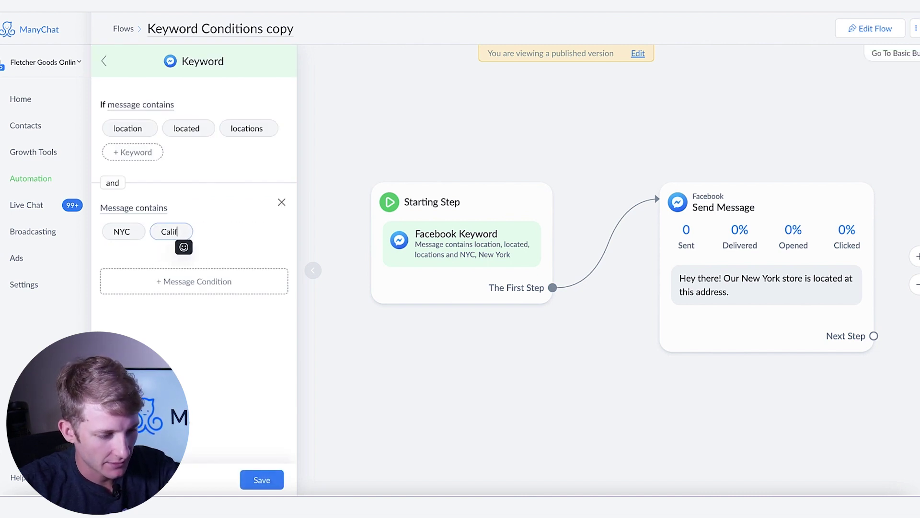
text(ornia)
key(Return)
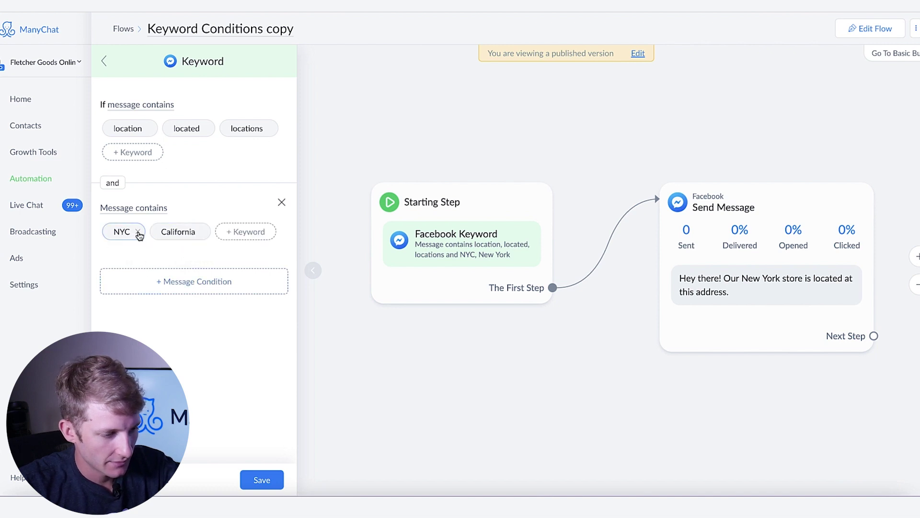
click(138, 232)
click(195, 232)
text(Lo)
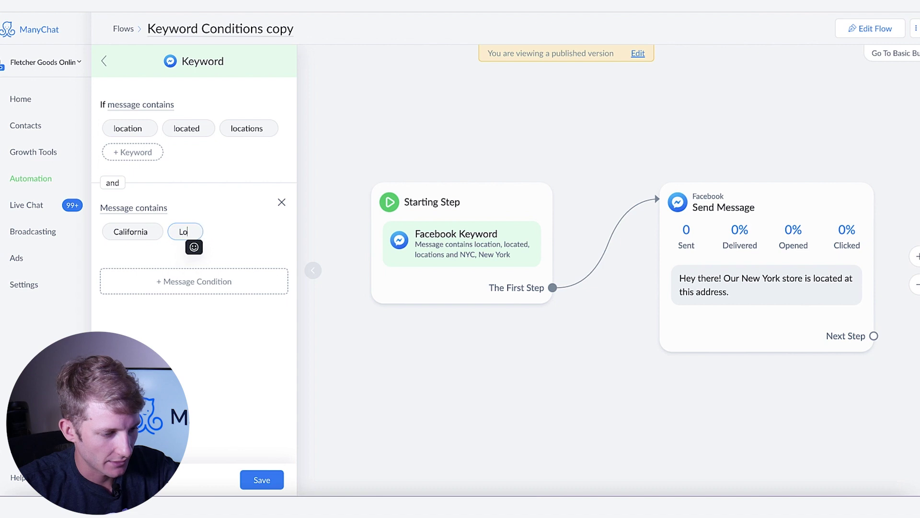
text(s Angeles)
key(Return)
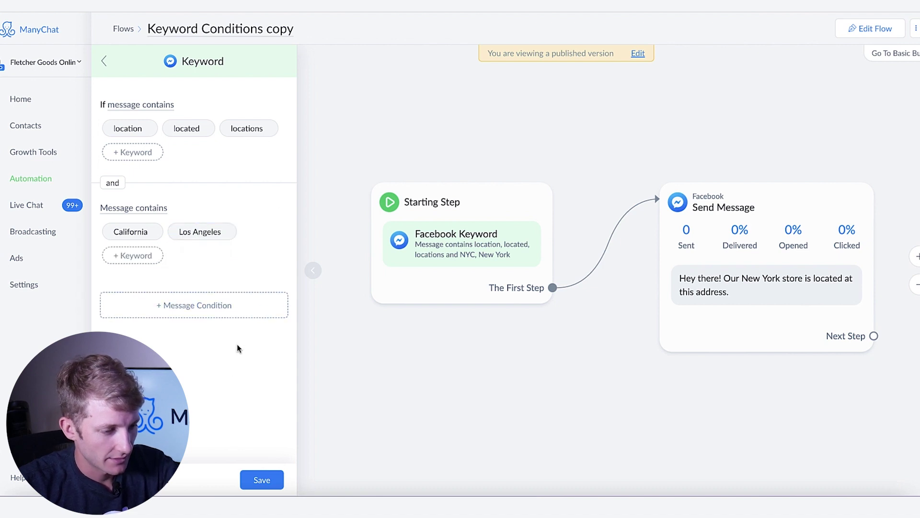
Step: Add a third message condition, then remove it as an empty extra
click(201, 305)
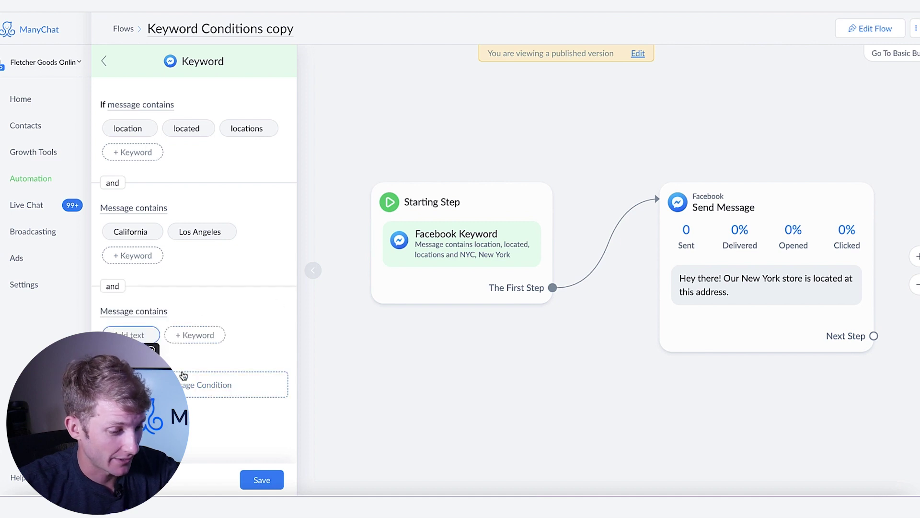
scroll(182, 381, down, 1)
scroll(265, 368, up, 1)
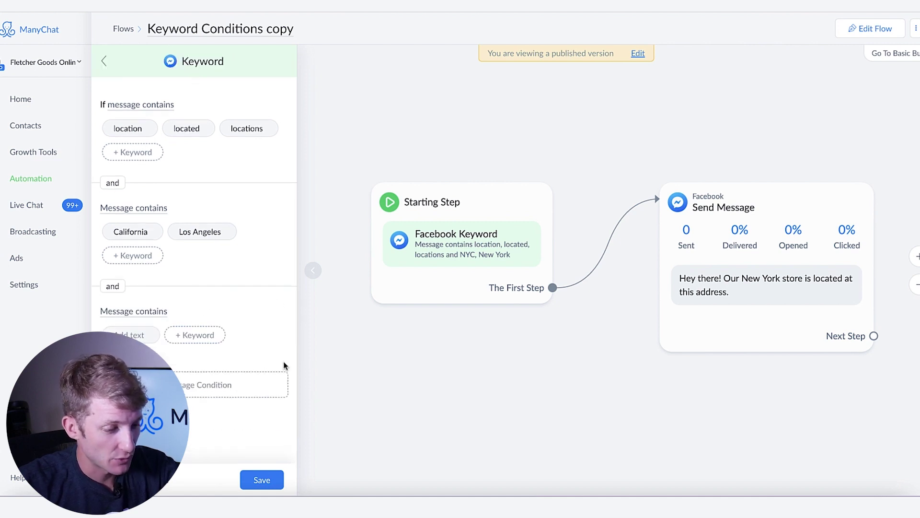
mouse_move(287, 295)
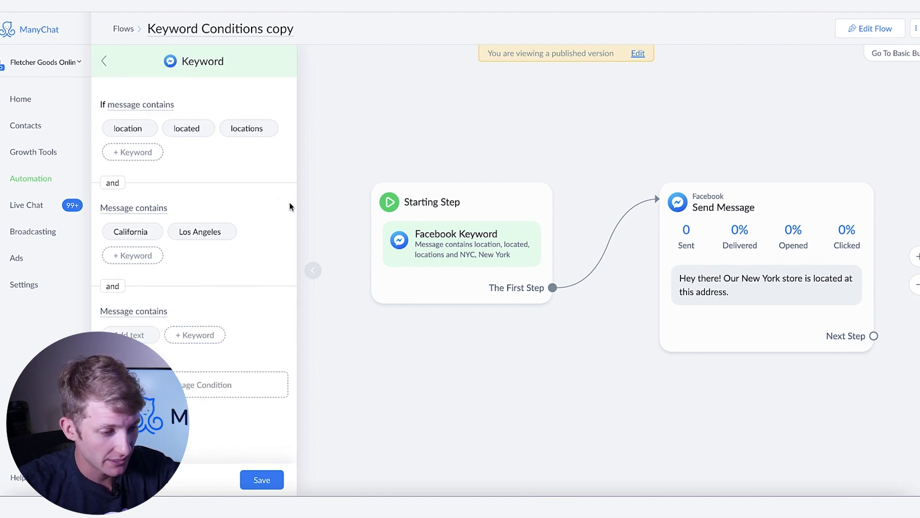
click(282, 305)
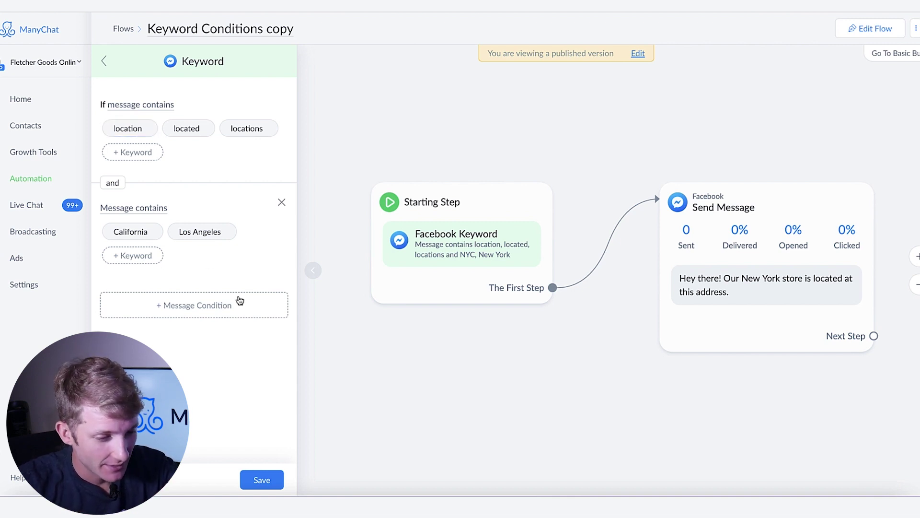
Step: Save the copy's keyword trigger requiring a location word plus California or Los Angeles
click(264, 480)
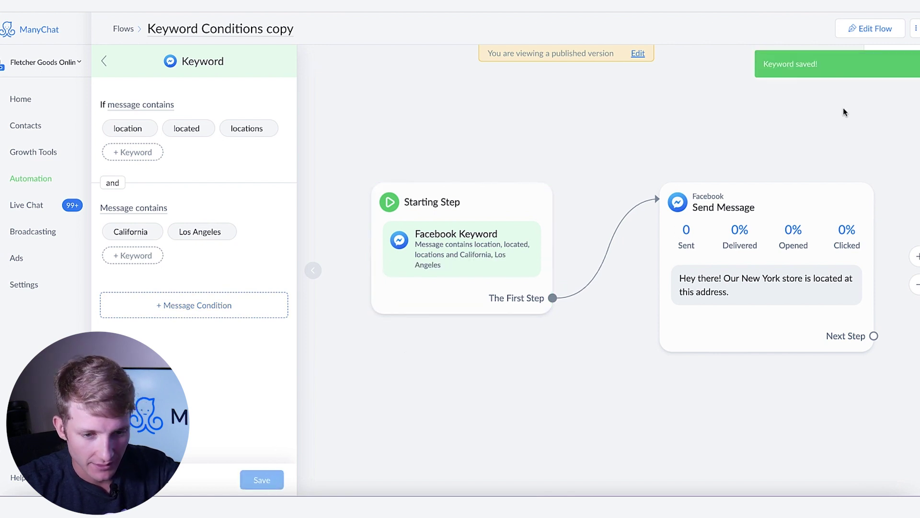
Step: Return to the flows list and reopen 'Keyword Conditions' to check its NYC/New York trigger
click(124, 28)
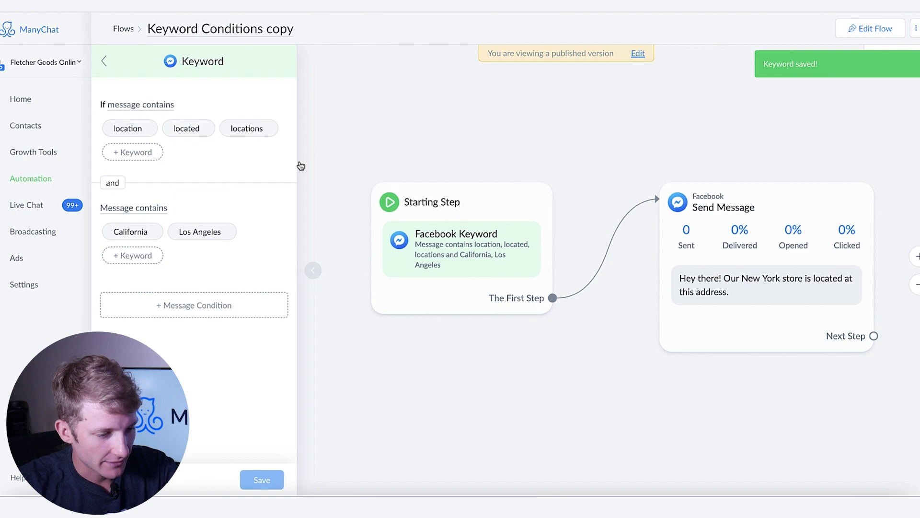
scroll(360, 331, down, 9)
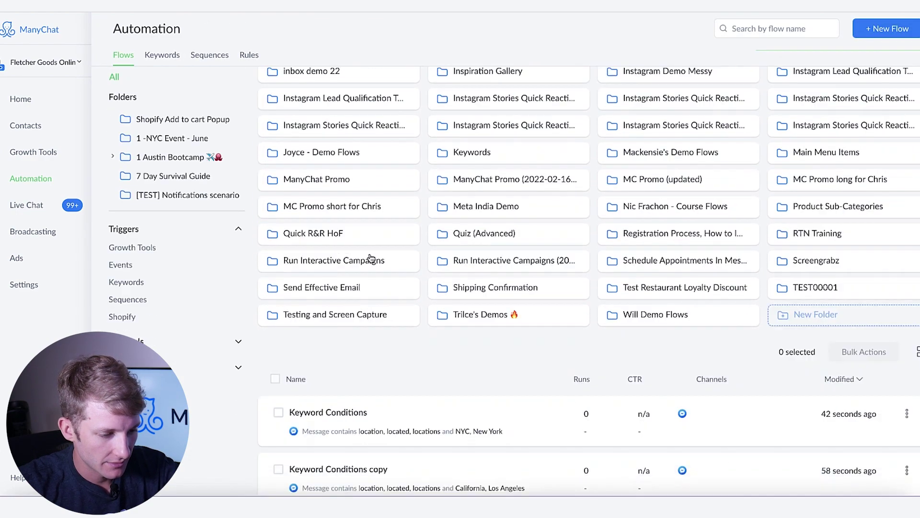
click(402, 386)
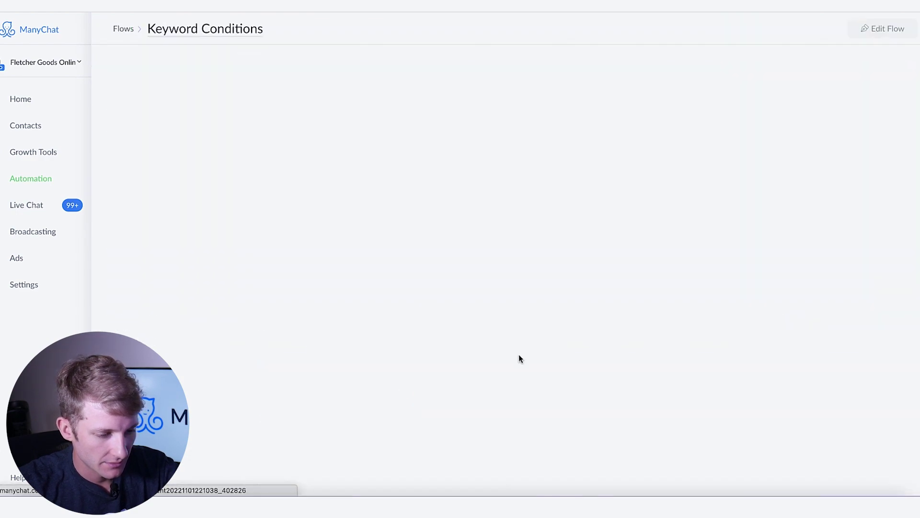
click(482, 254)
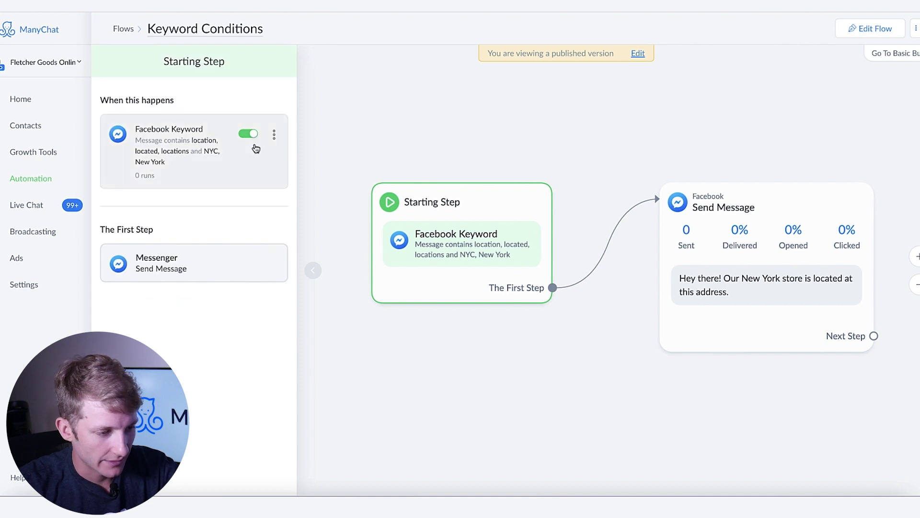
click(470, 139)
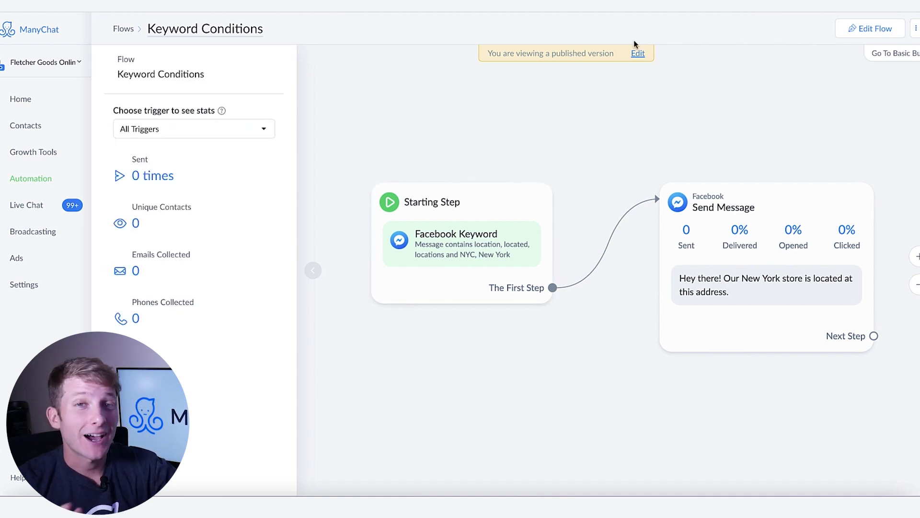